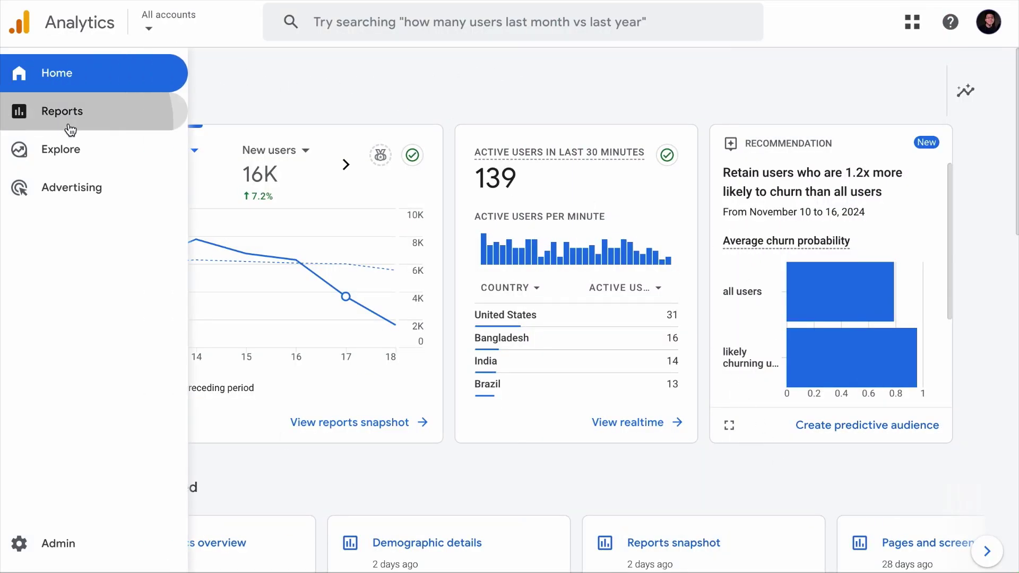
- Navigate Reports > User > User attributes to the Demographic details report and dismiss the Filters tour
click(69, 128)
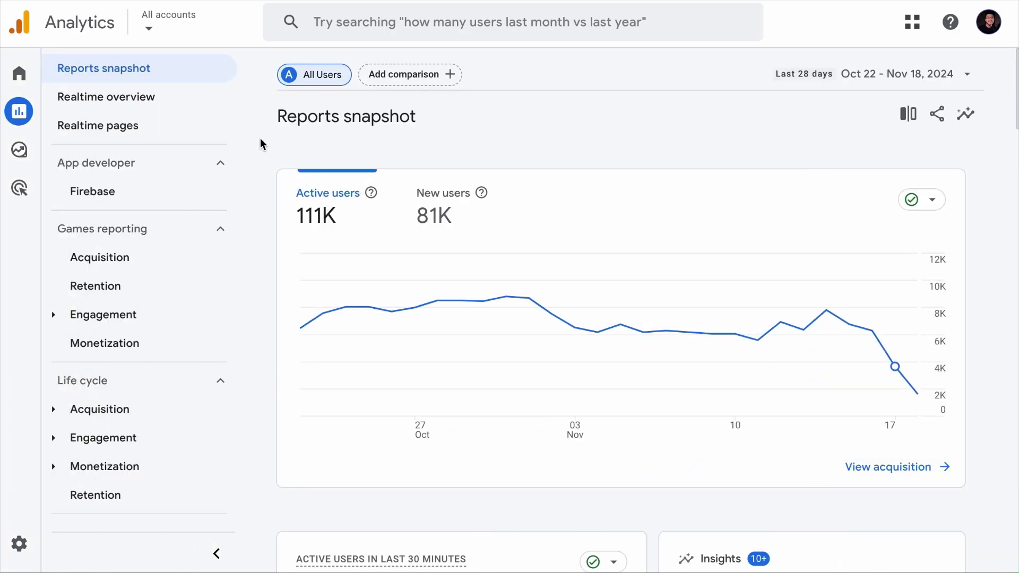
scroll(183, 272, down, 2)
click(135, 478)
scroll(143, 478, down, 1)
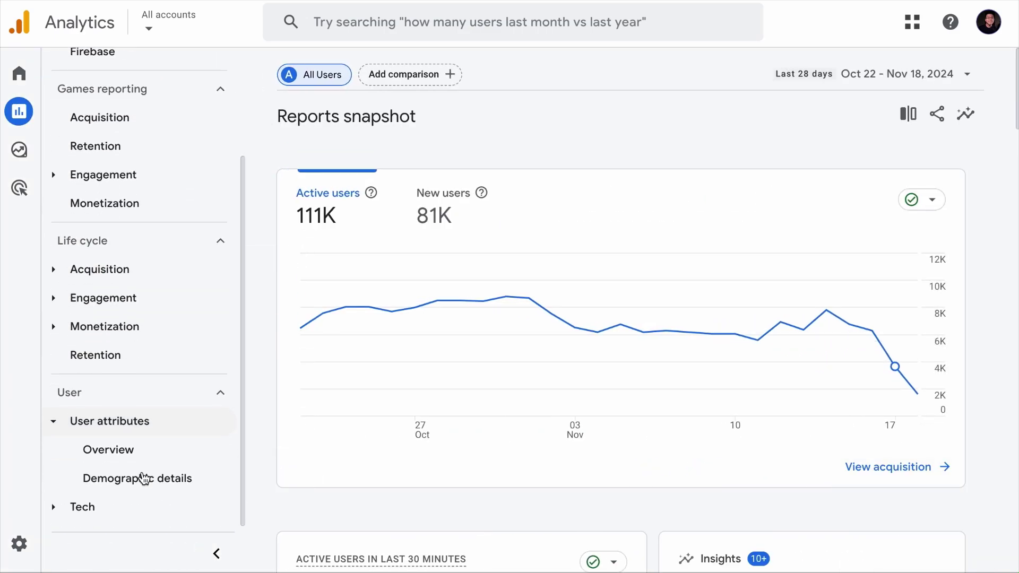
click(104, 451)
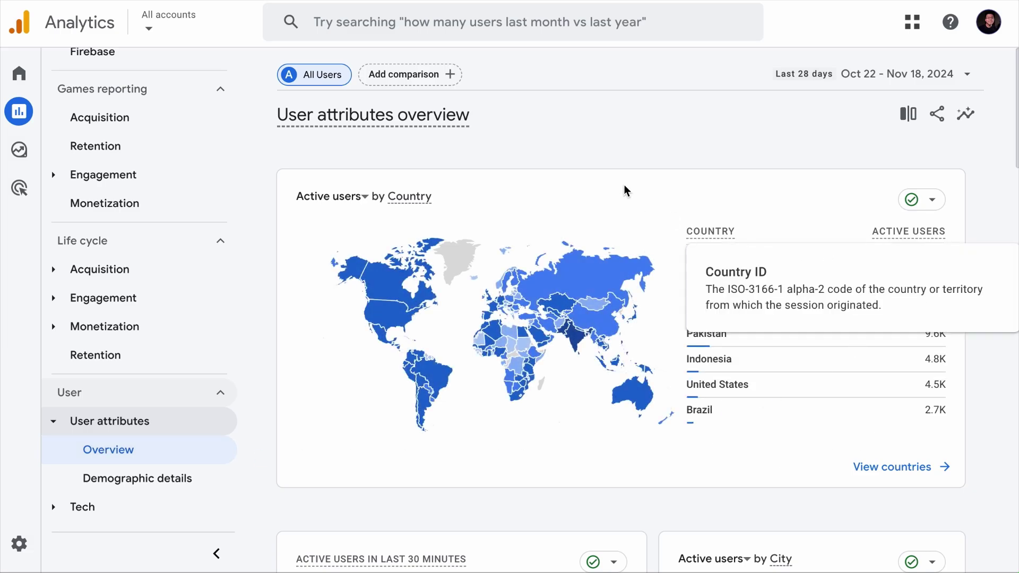
click(159, 482)
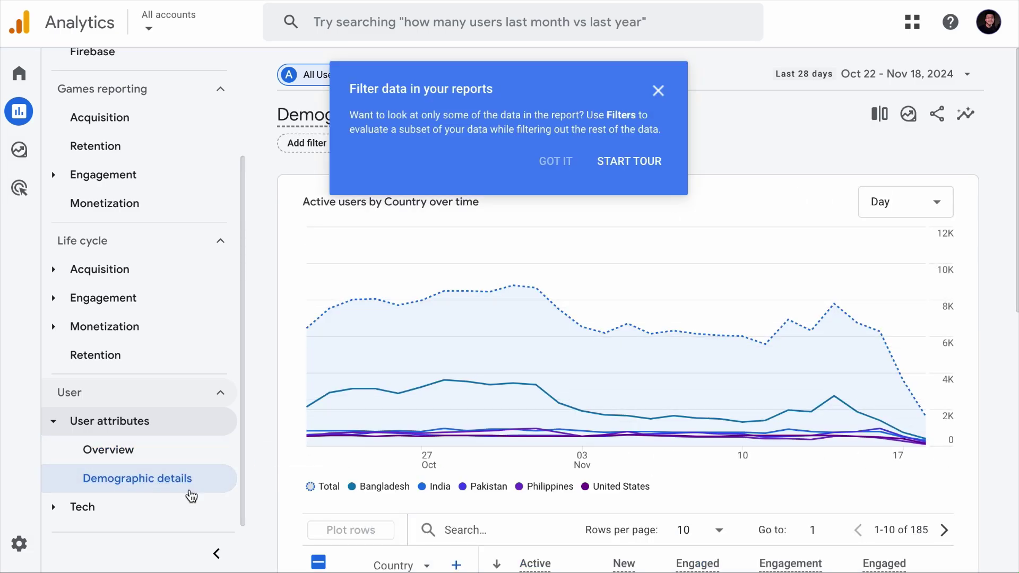
scroll(300, 439, down, 3)
scroll(300, 439, down, 2)
scroll(301, 439, down, 1)
click(684, 124)
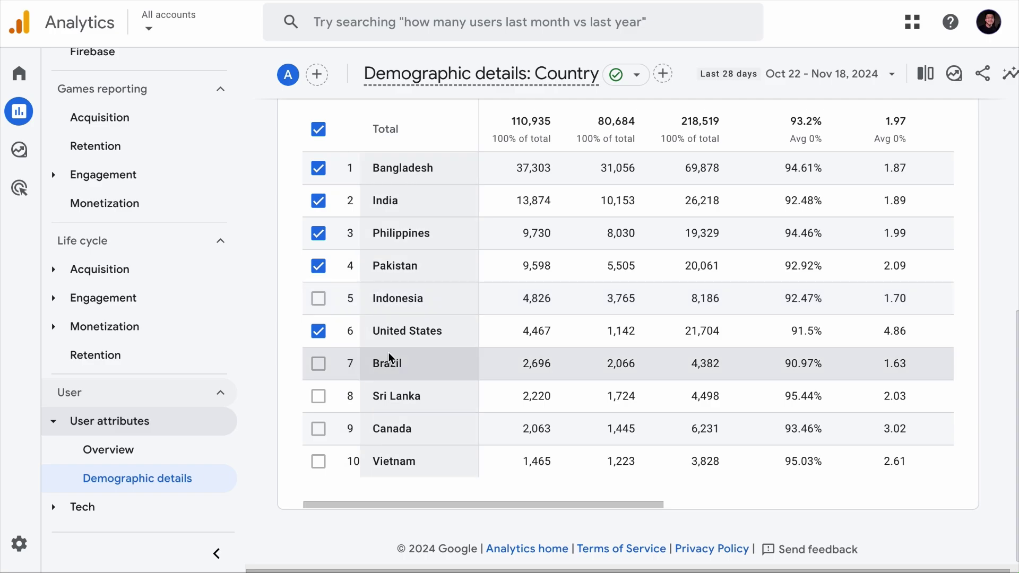
- Return to the User attributes overview showing gender and interests cards
click(147, 454)
scroll(359, 423, down, 6)
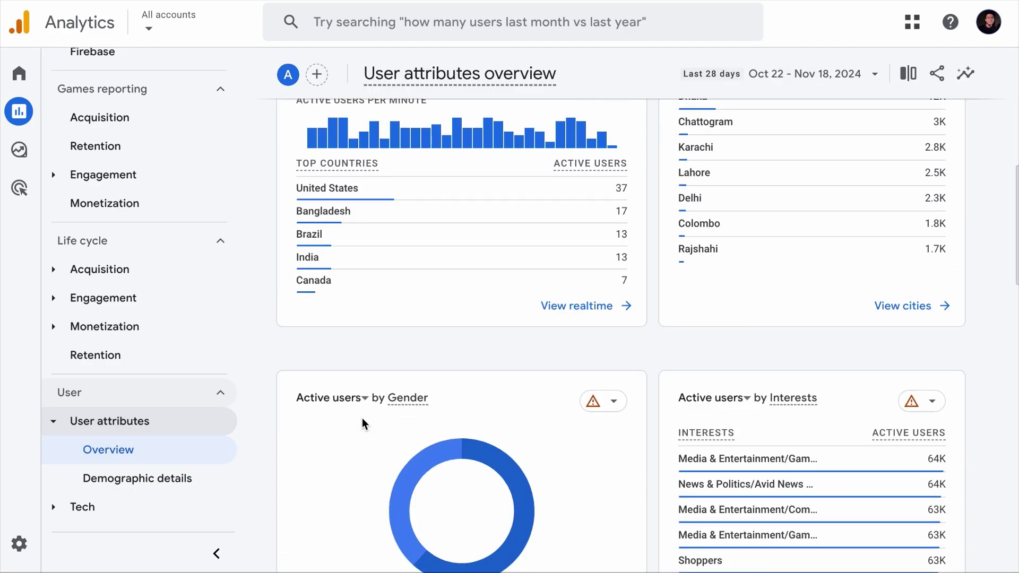
scroll(363, 418, down, 6)
scroll(362, 418, down, 3)
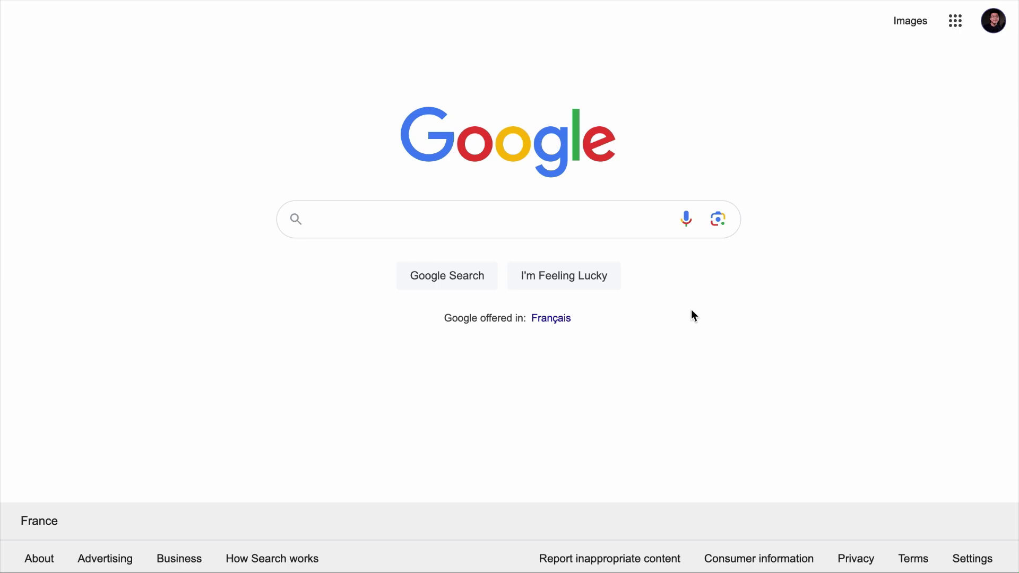
text(amazon)
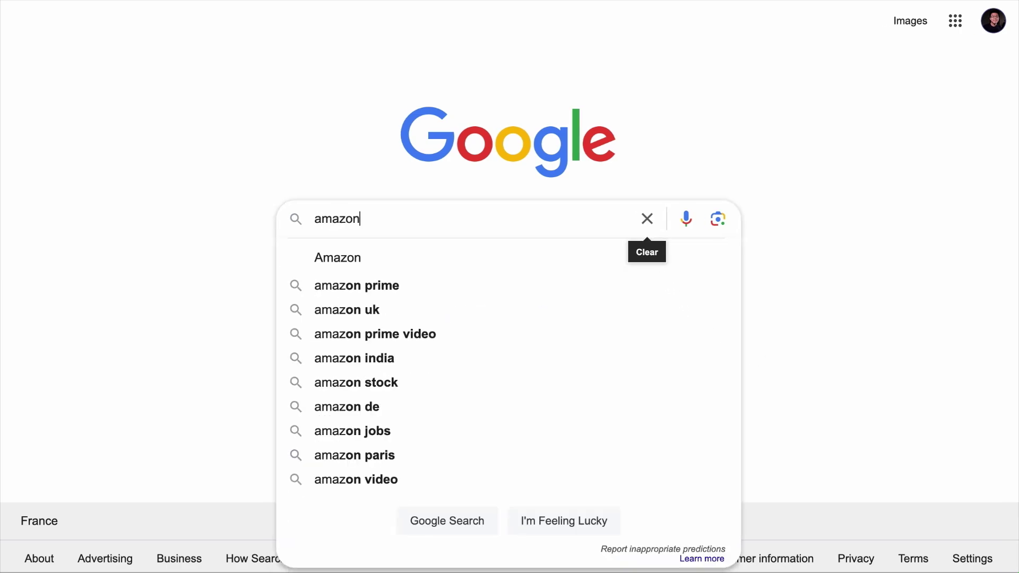
- Search for amazon, visit amazon.fr, amazon.de and amazon.co.uk, highlighting each storefront's web address
key(Return)
click(327, 122)
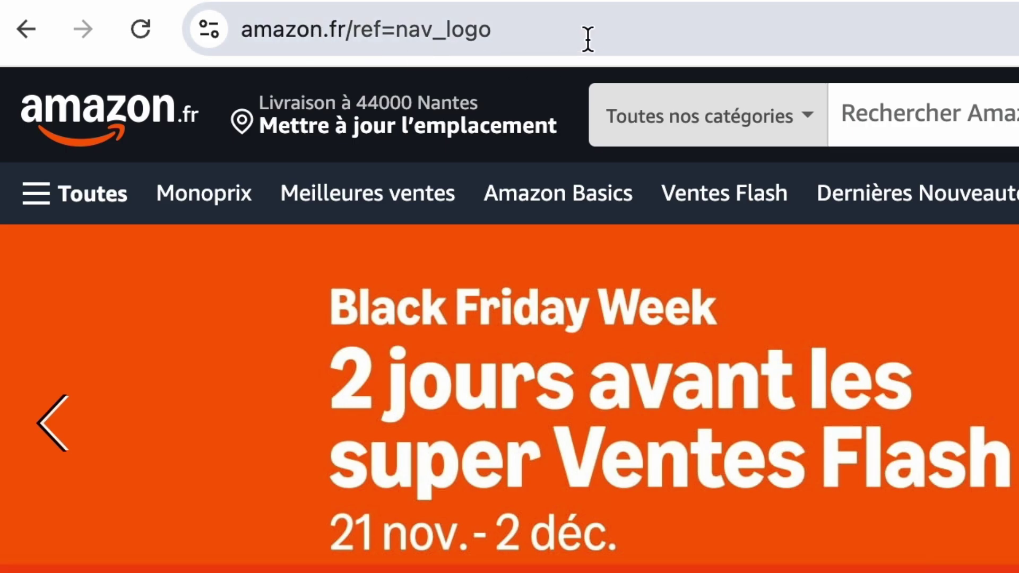
click(587, 38)
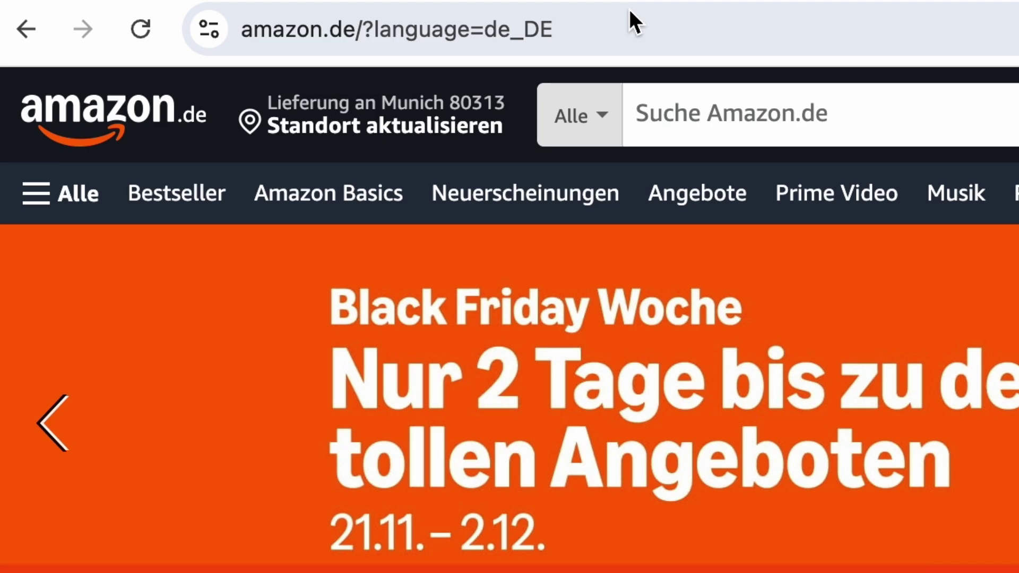
click(608, 26)
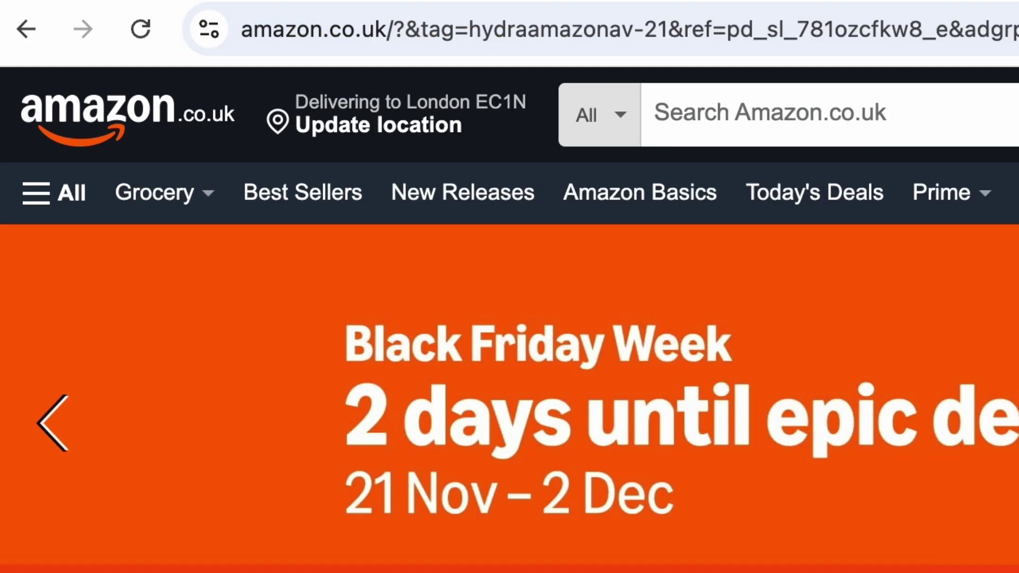
drag(398, 27, 123, 35)
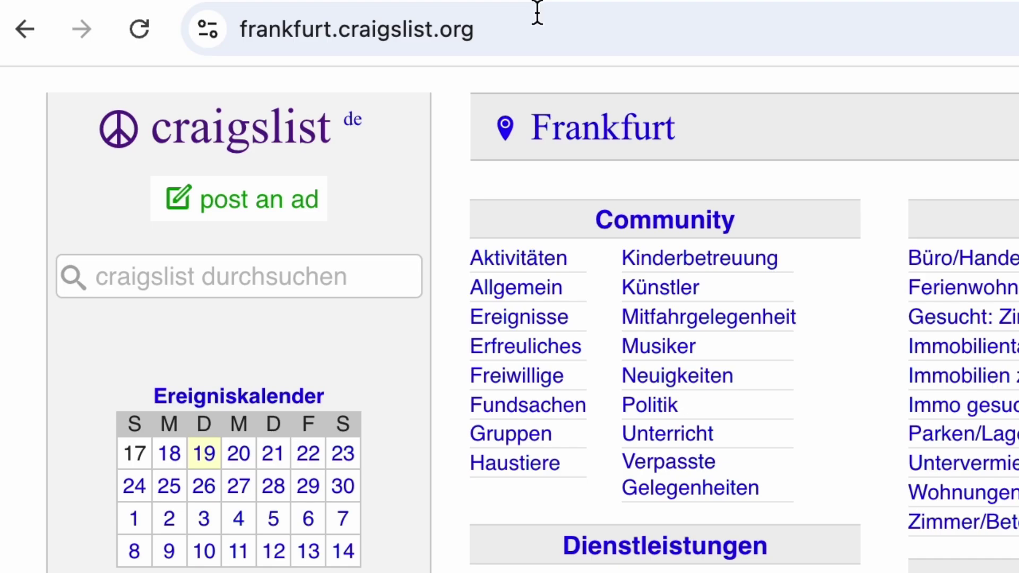
- Highlight the frankfurt.craigslist.org and paris.craigslist.org web addresses for comparison
click(266, 16)
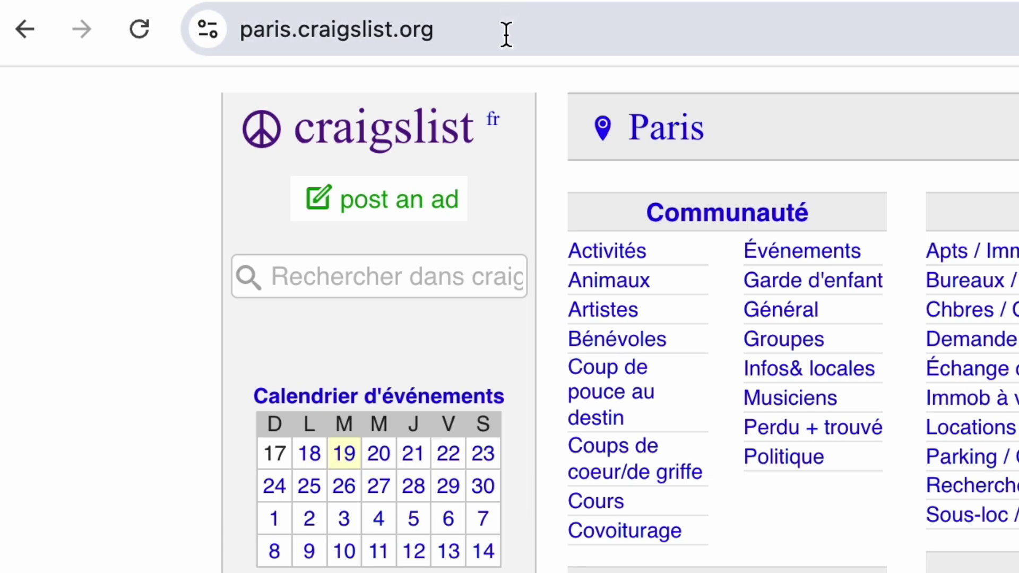
click(506, 32)
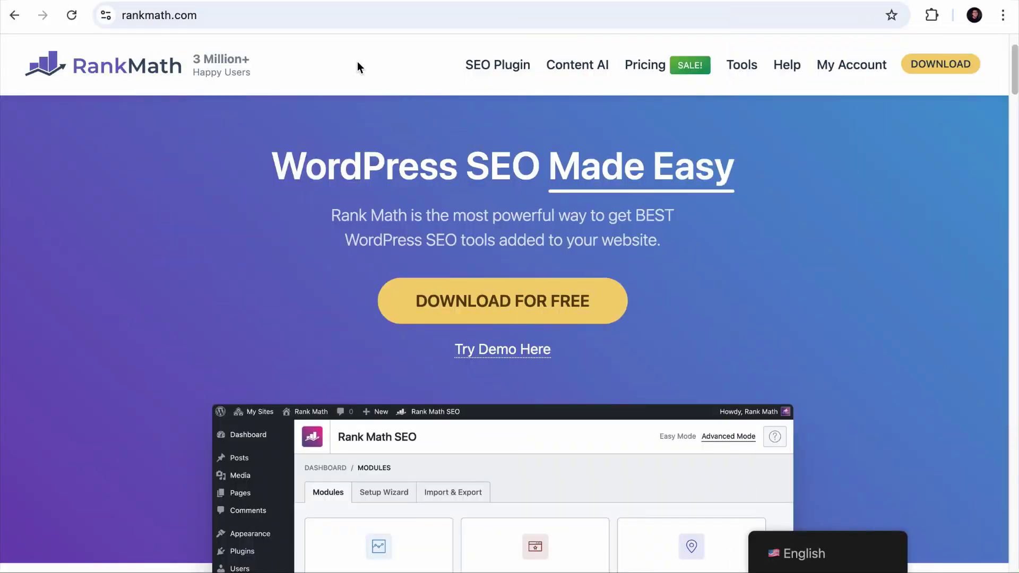
- Switch rankmath.com to Deutsch, Italiano and Español via the language switcher, highlighting each localized address
click(288, 20)
click(767, 549)
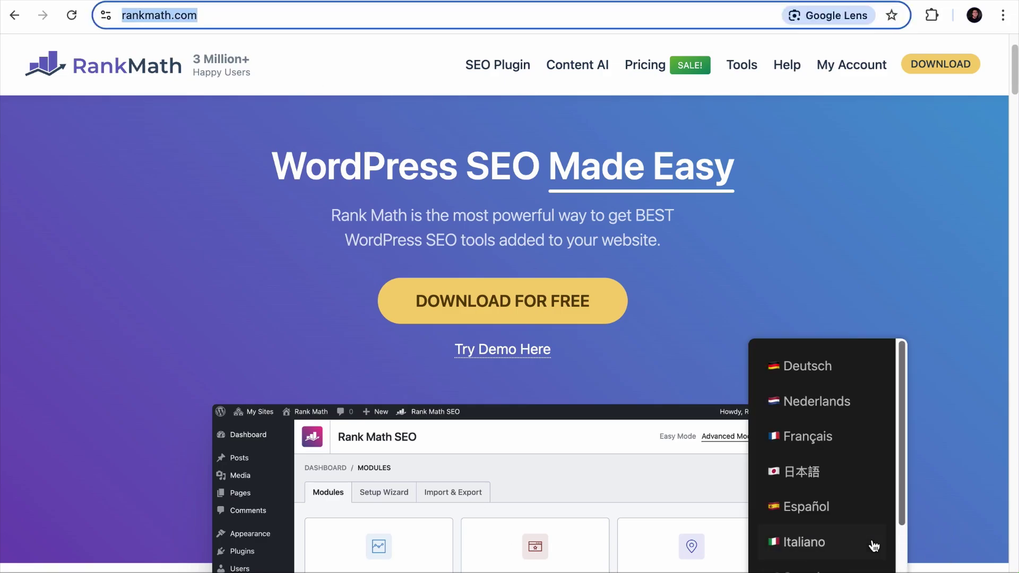
click(850, 373)
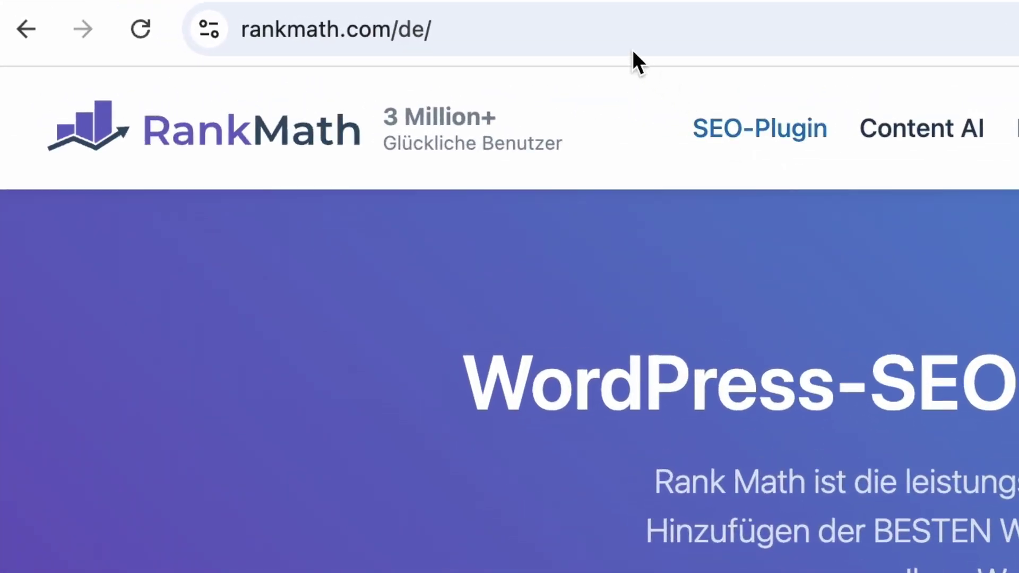
click(301, 15)
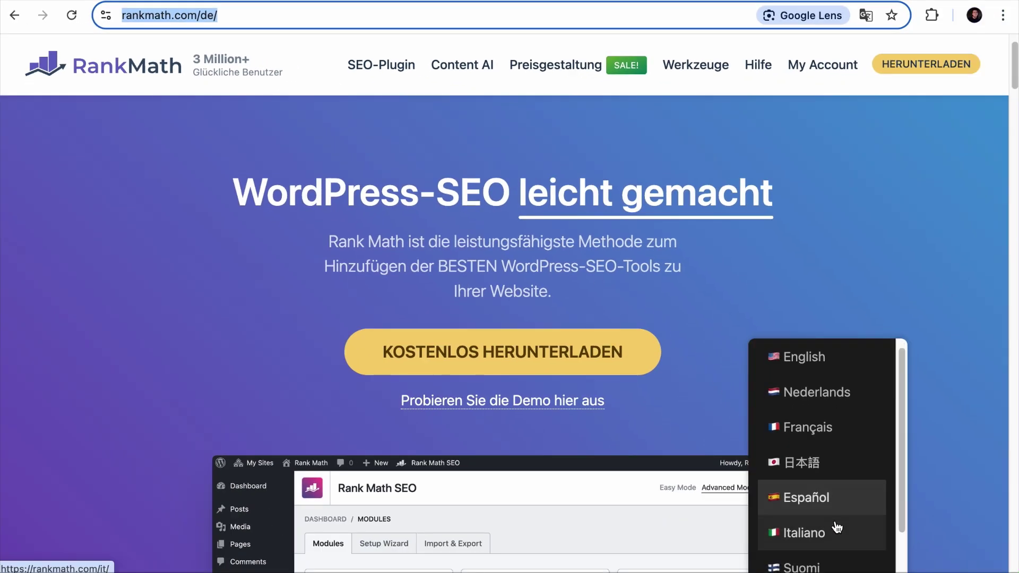
scroll(813, 488, down, 1)
click(813, 488)
click(250, 17)
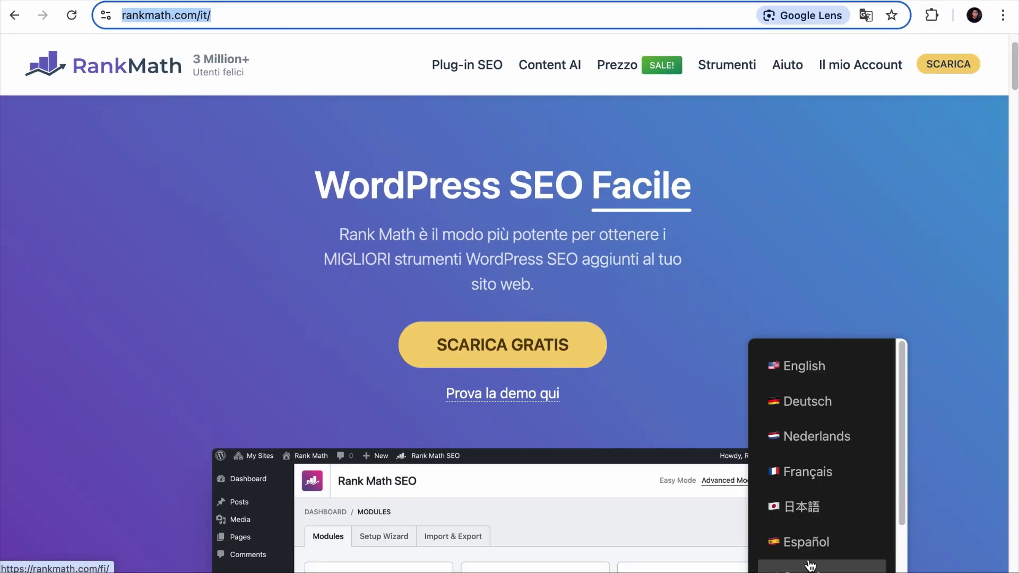
click(806, 542)
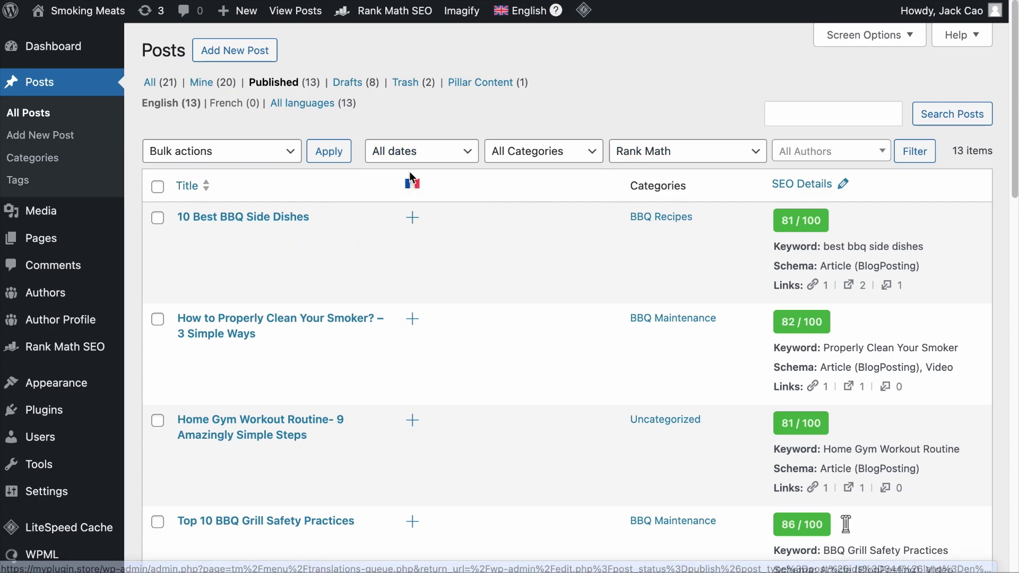
- Translate 10 Best BBQ Side Dishes into French in the WPML editor, complete it, and filter to French posts
click(412, 220)
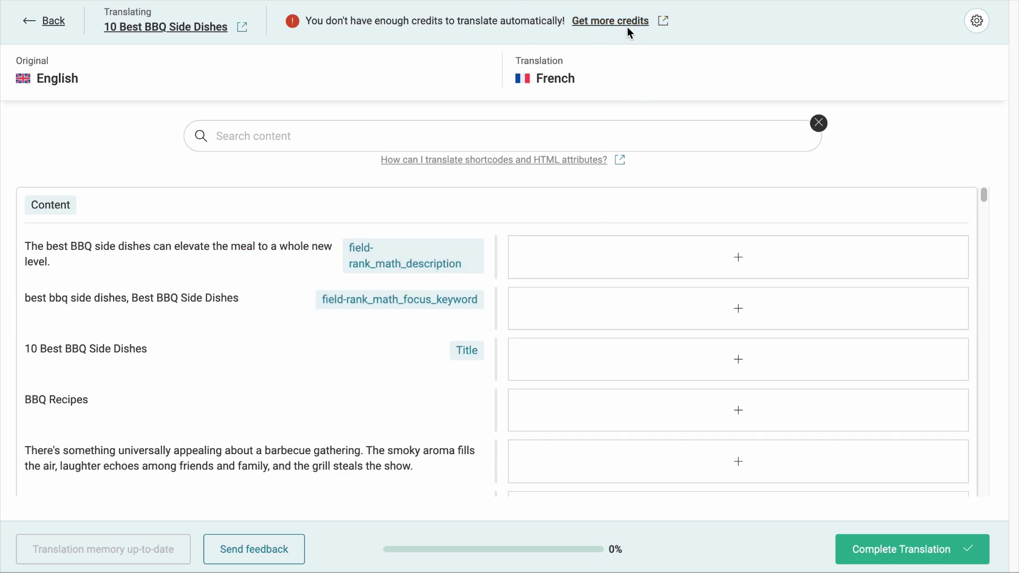
click(859, 265)
click(938, 339)
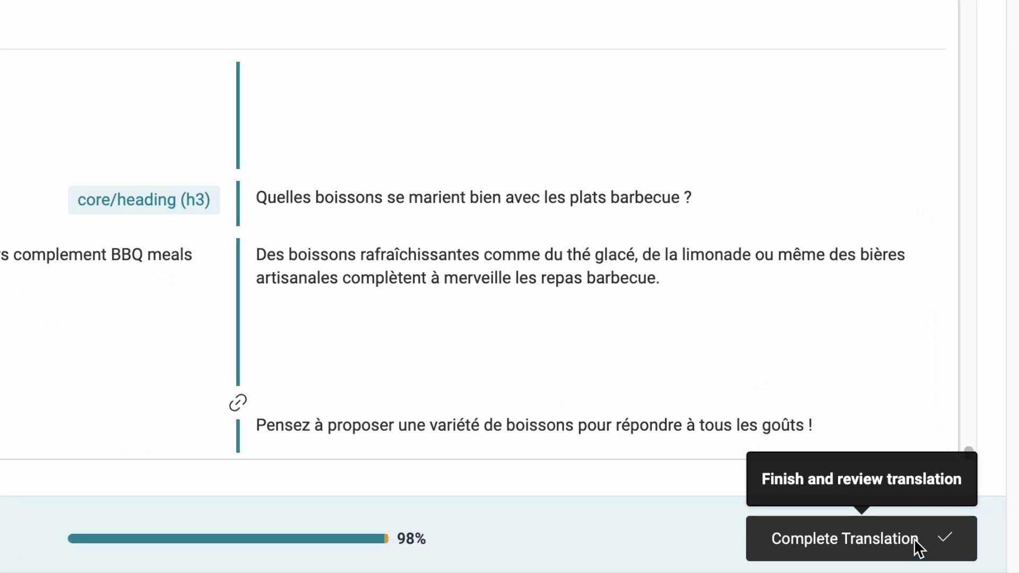
click(920, 547)
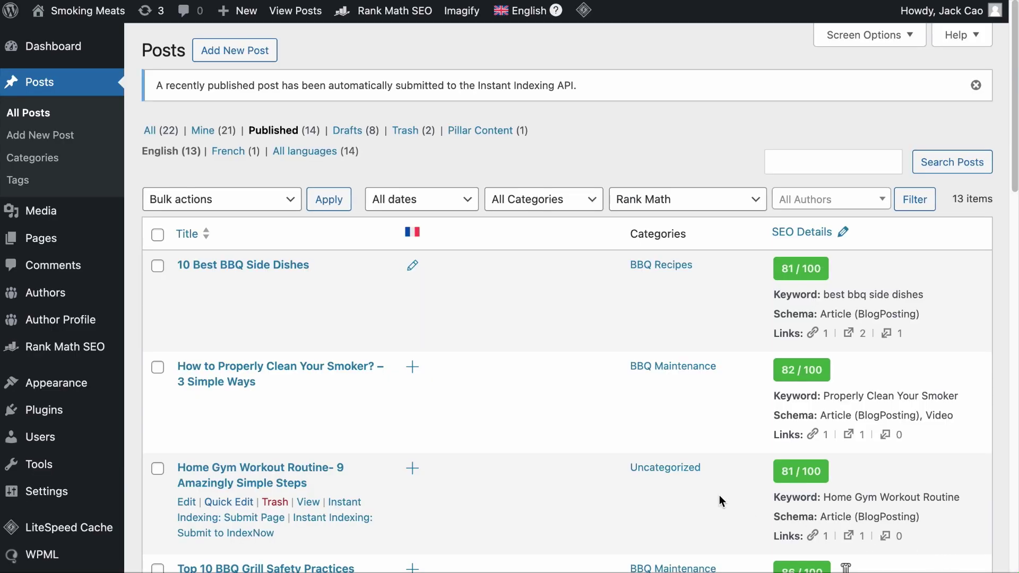
click(233, 151)
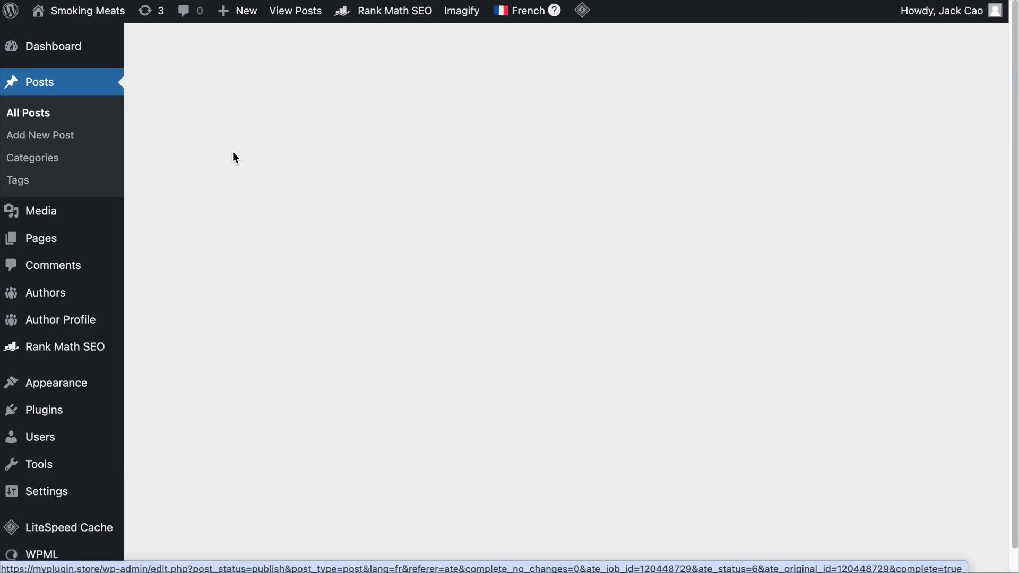
- View the live French post, highlight its /fr/ address segment, and highlight WPML's directory URL format example
click(305, 367)
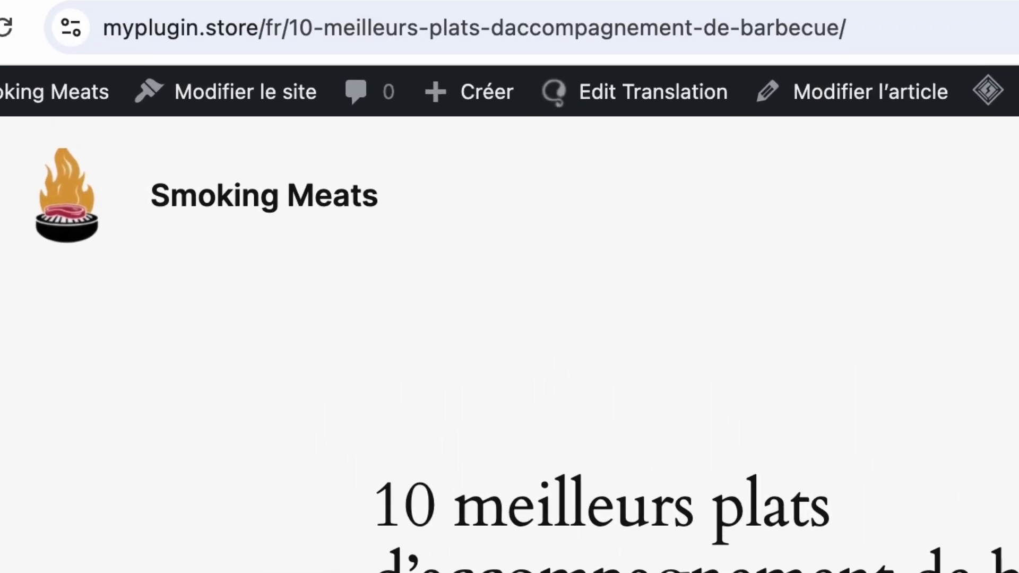
click(926, 49)
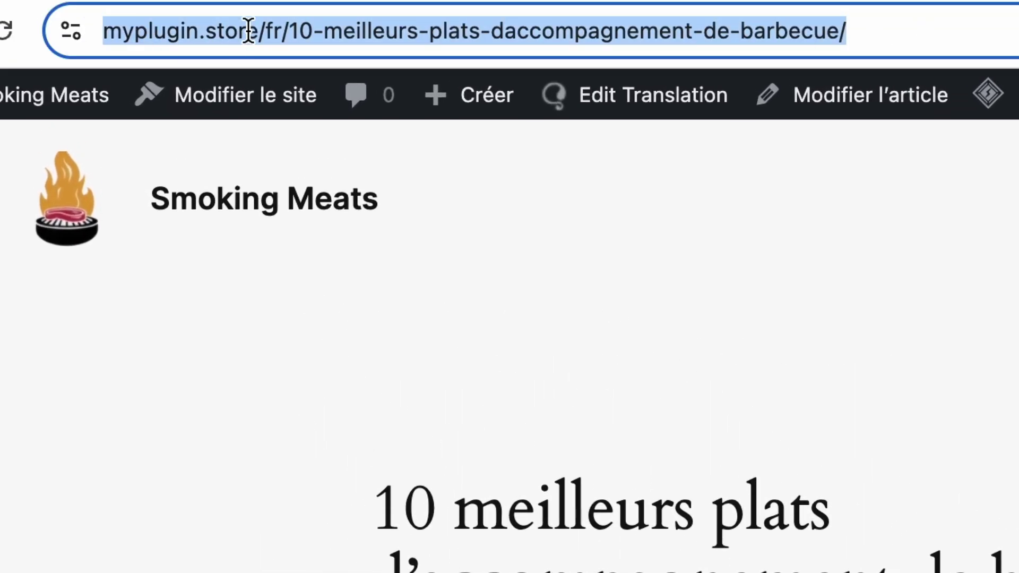
click(249, 31)
double_click(346, 30)
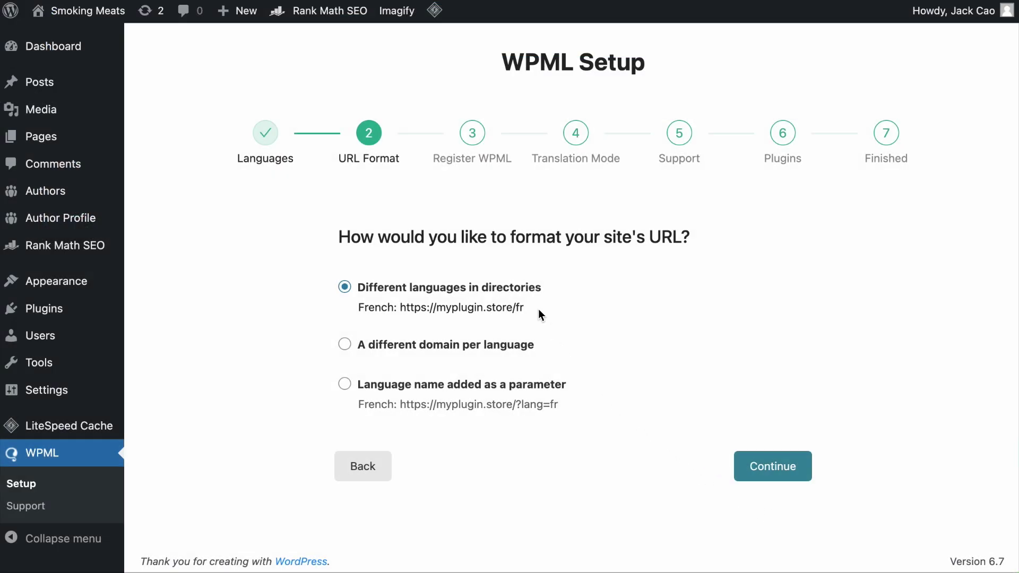
drag(527, 307, 335, 310)
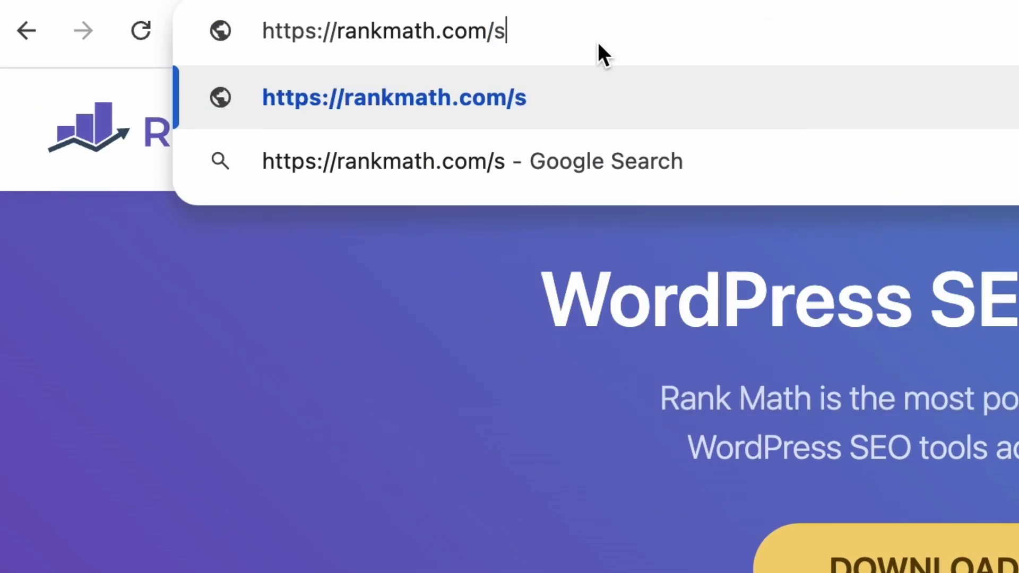
text(itemap.xml)
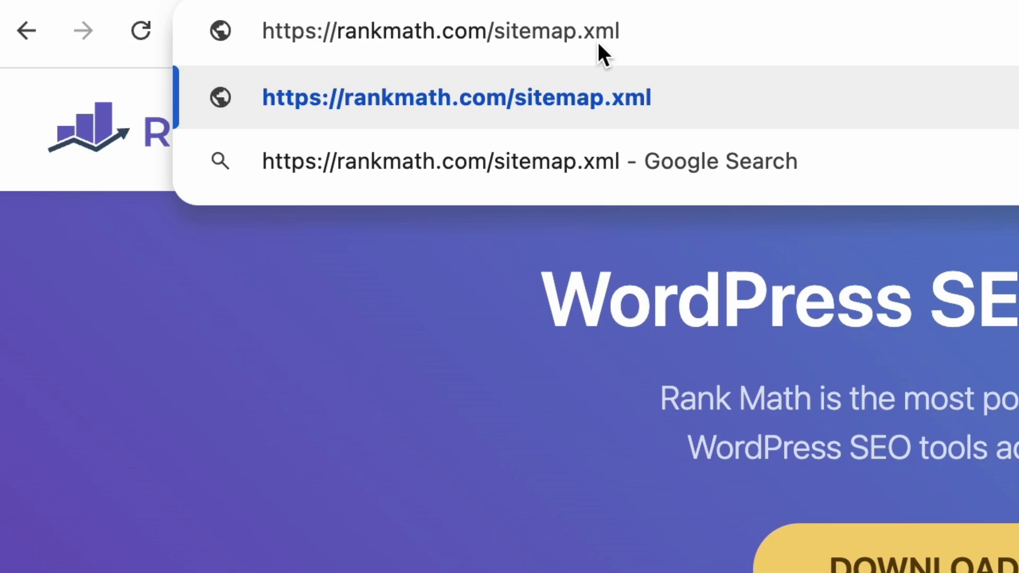
- Load rankmath.com/sitemap.xml and view its page sitemap from the index
key(Return)
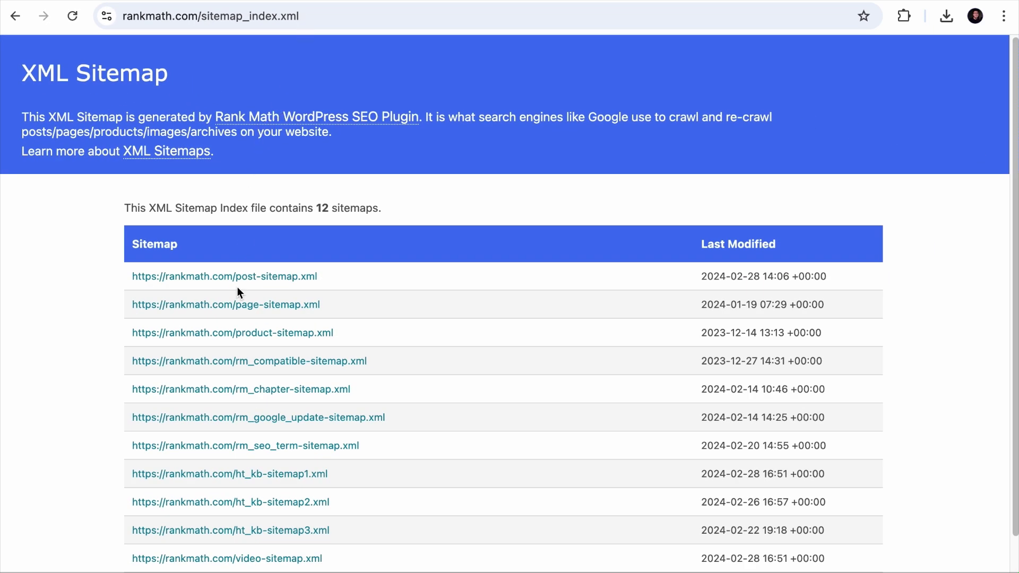
click(245, 306)
scroll(256, 286, down, 2)
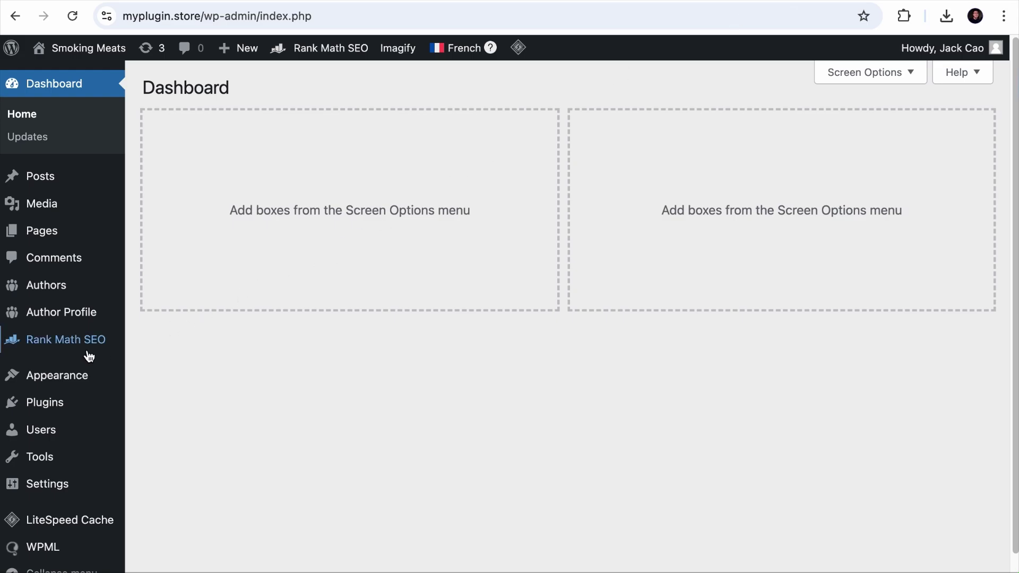
mouse_move(65, 339)
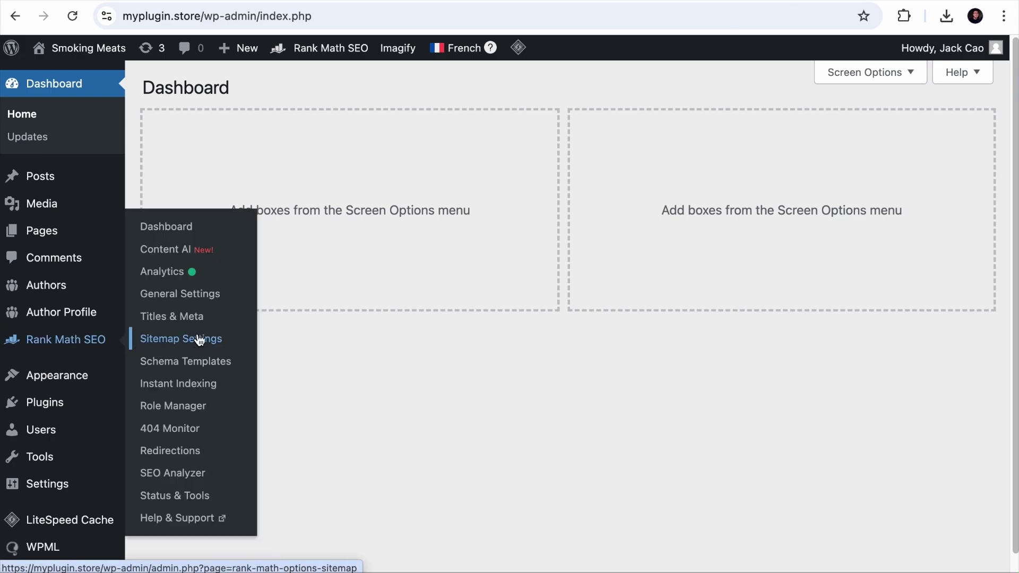
- From Rank Math Sitemap Settings, view the site's post-sitemap.xml listing the French /fr/ post URL
click(181, 231)
scroll(992, 446, down, 7)
scroll(992, 445, down, 6)
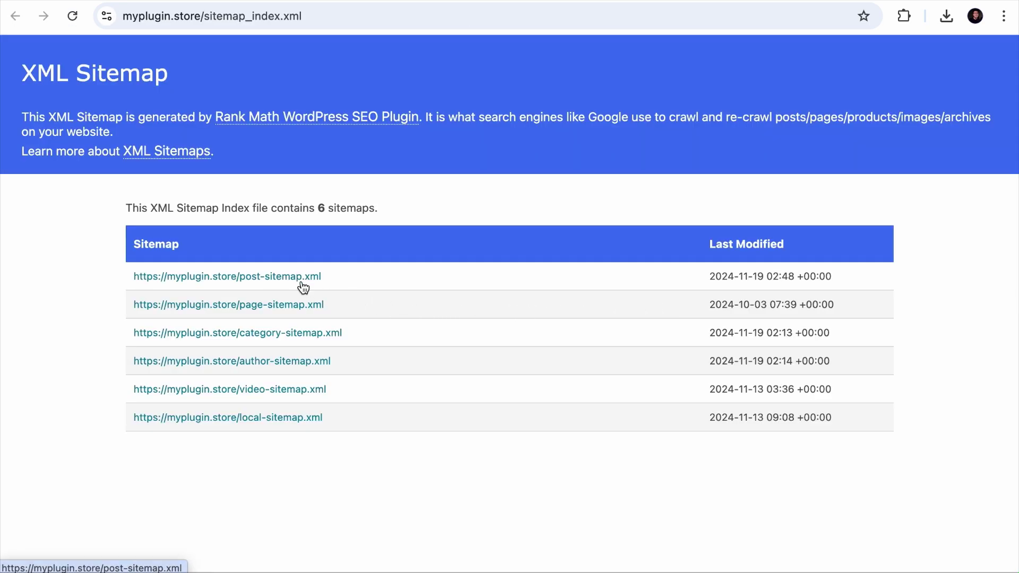
click(303, 277)
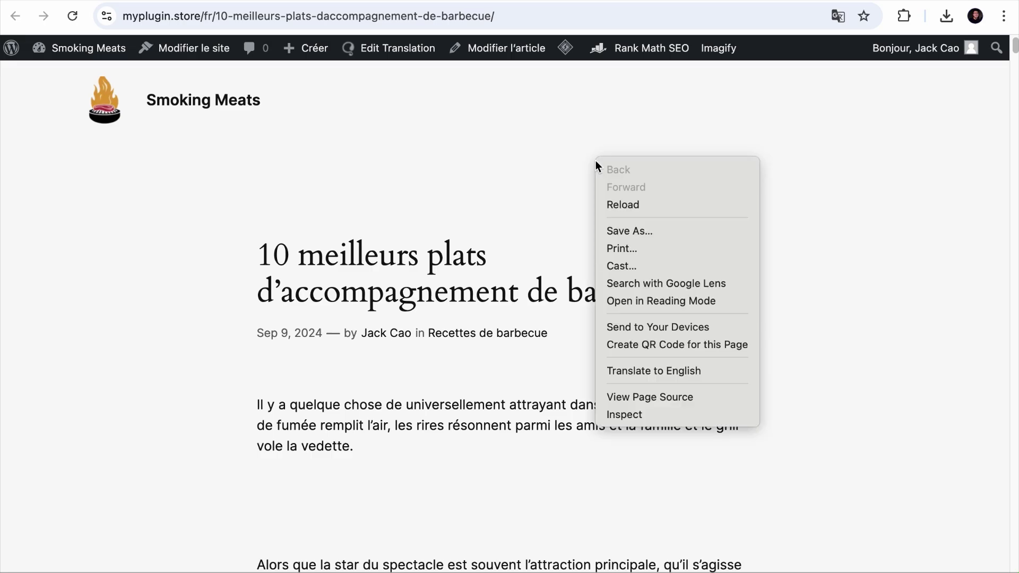
- View the French post's source, search hreflang, and highlight the en, fr and x-default alternate links on lines 6–8
click(646, 398)
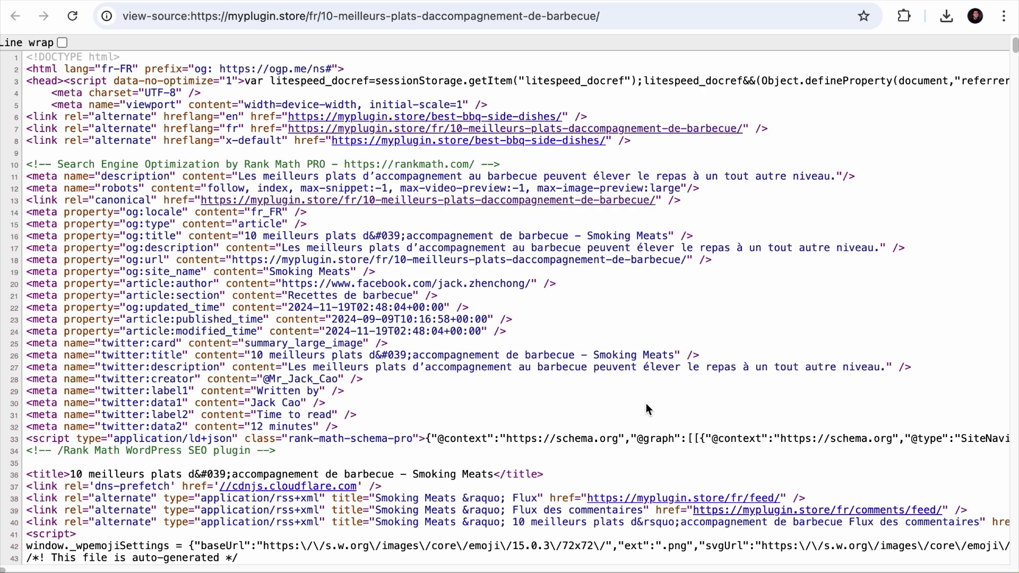
key(ctrl+f)
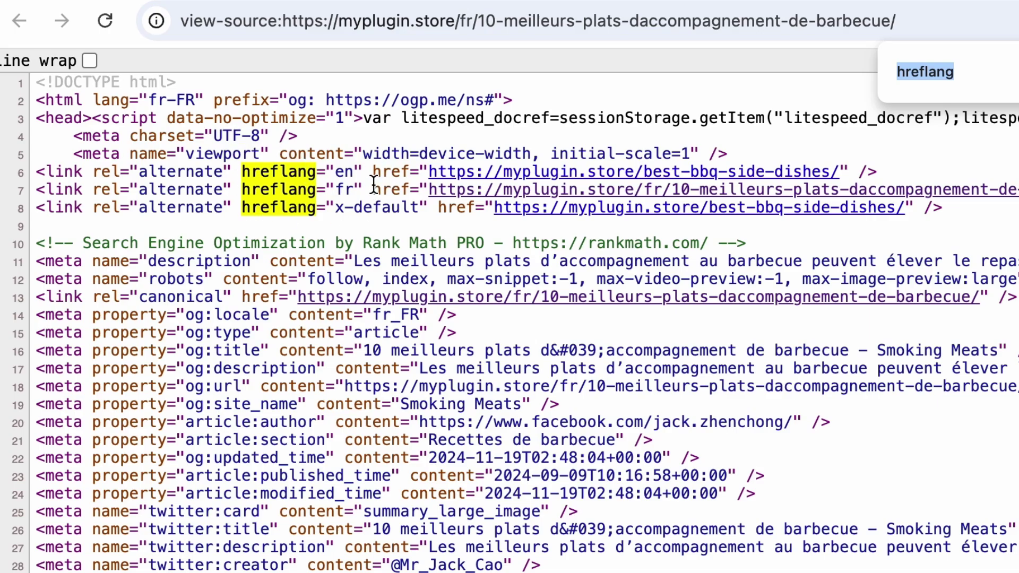
drag(877, 172, 36, 174)
drag(1015, 190, 429, 190)
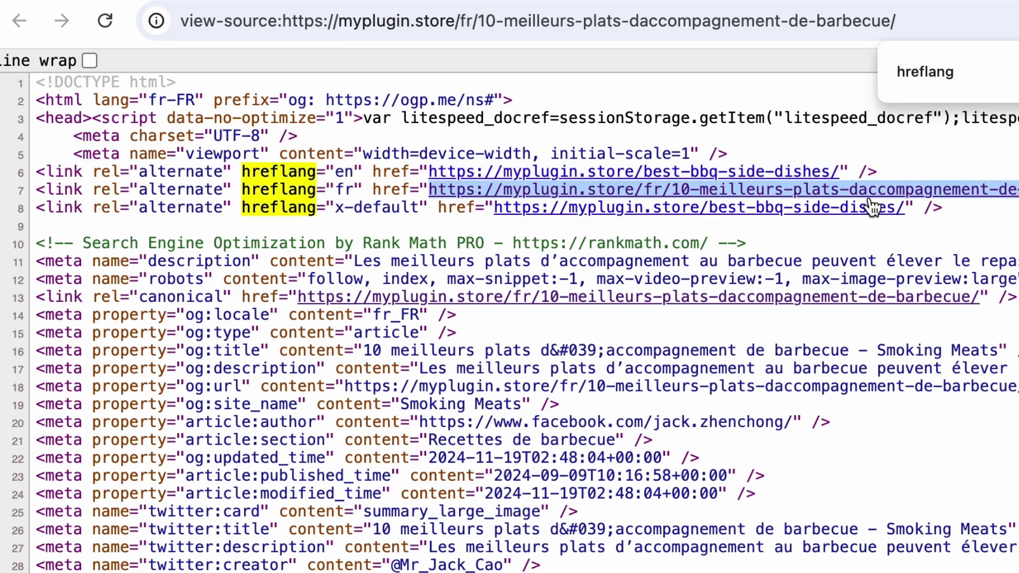
drag(914, 207, 494, 208)
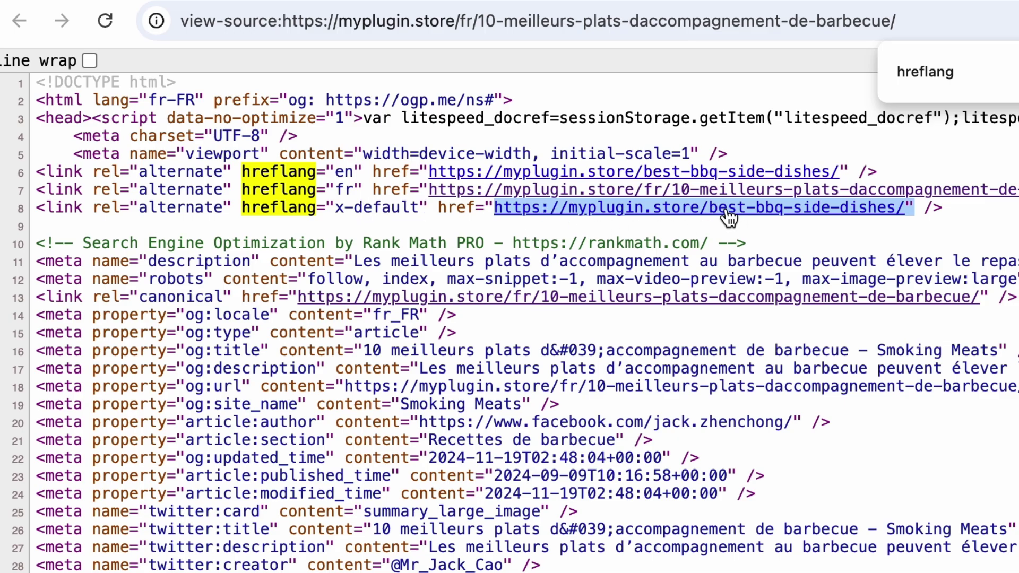
drag(242, 207, 430, 209)
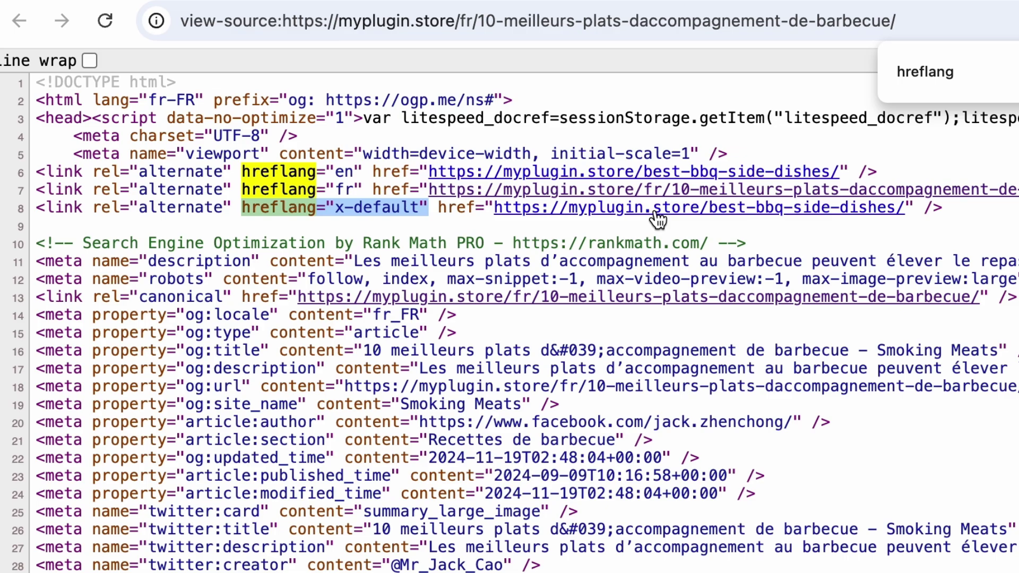
drag(952, 207, 35, 173)
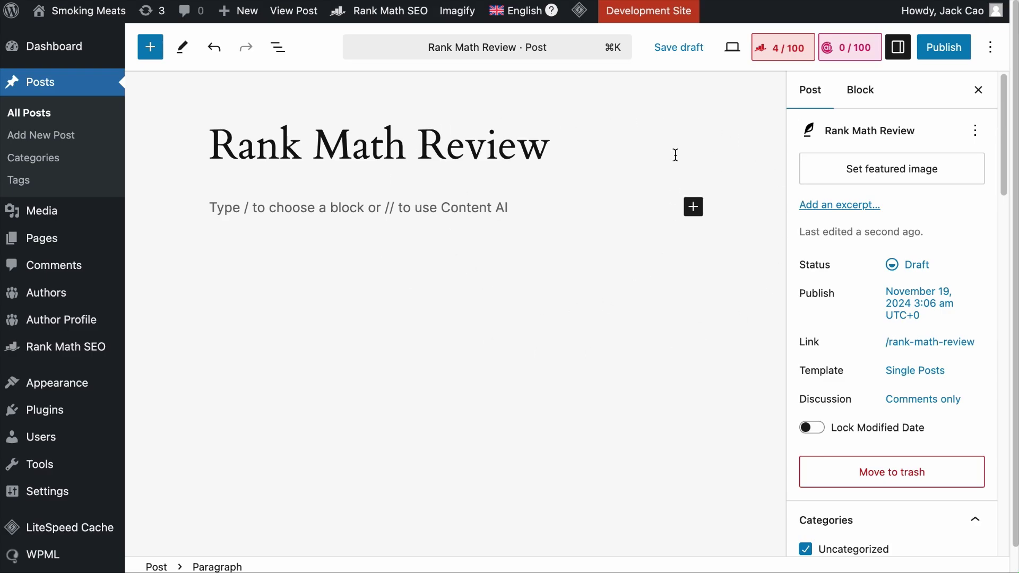
- Show the post's Rank Math advanced robots meta and inspect its canonical URL value
click(782, 47)
click(882, 130)
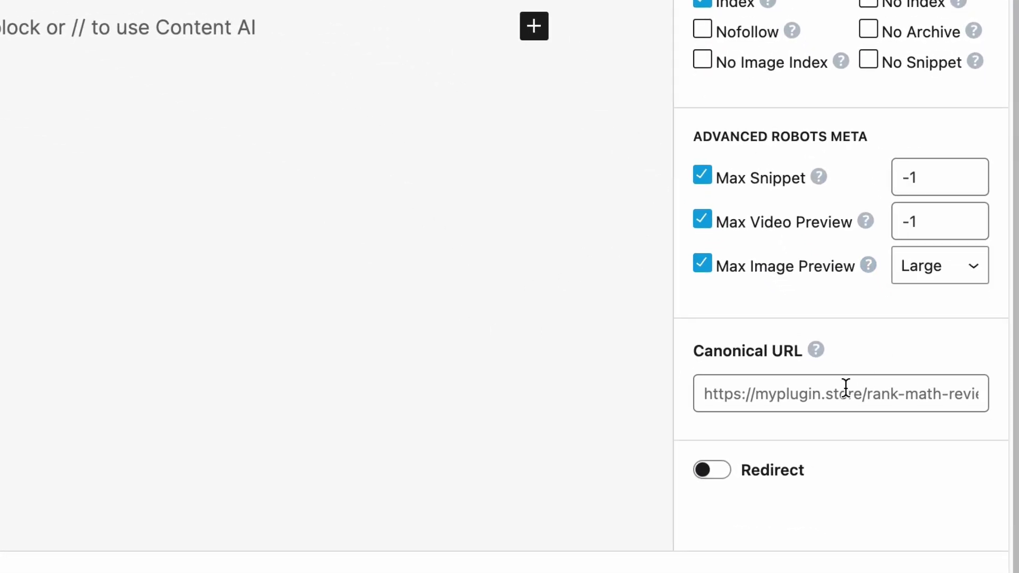
click(813, 395)
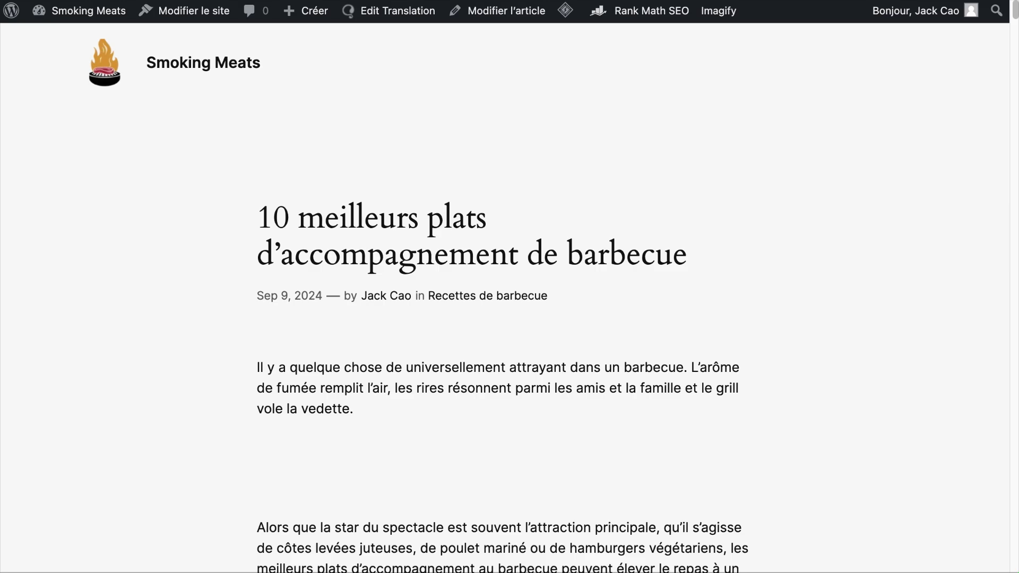
- View the French post's page source, search for 'canonical' and highlight the URL on line 13
right_click(611, 174)
click(689, 409)
key(ctrl+f)
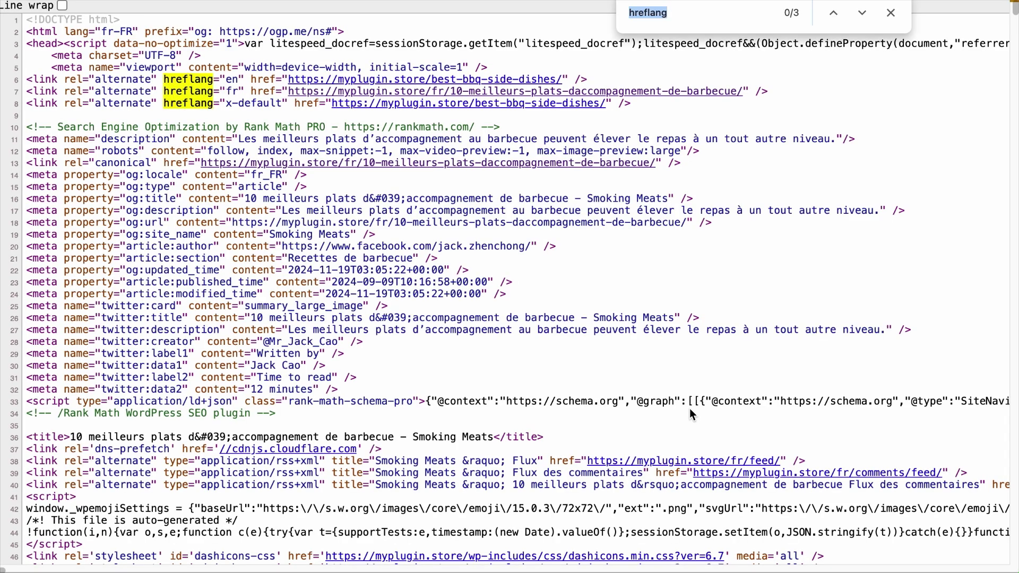
text(canonical)
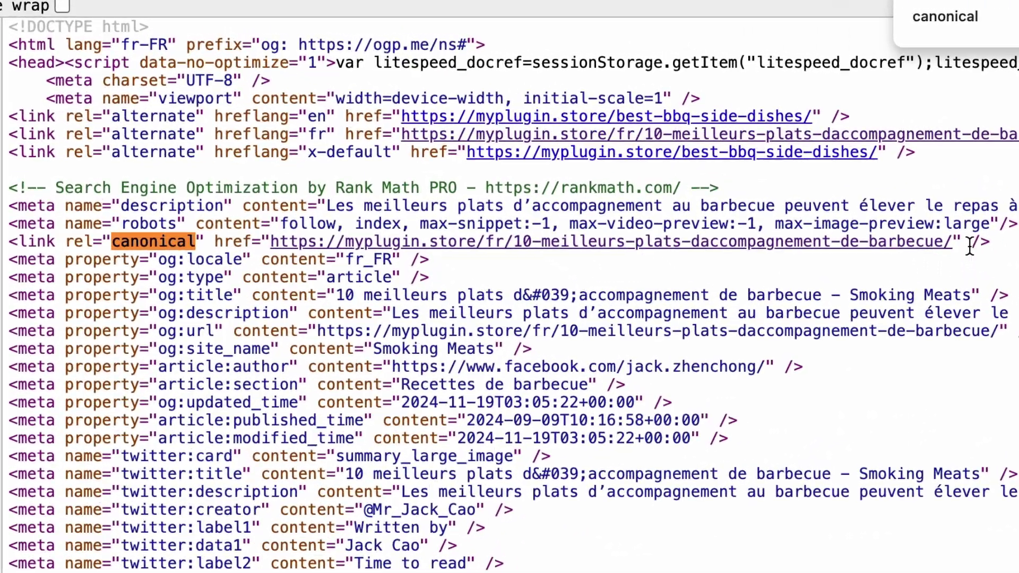
drag(658, 162, 204, 163)
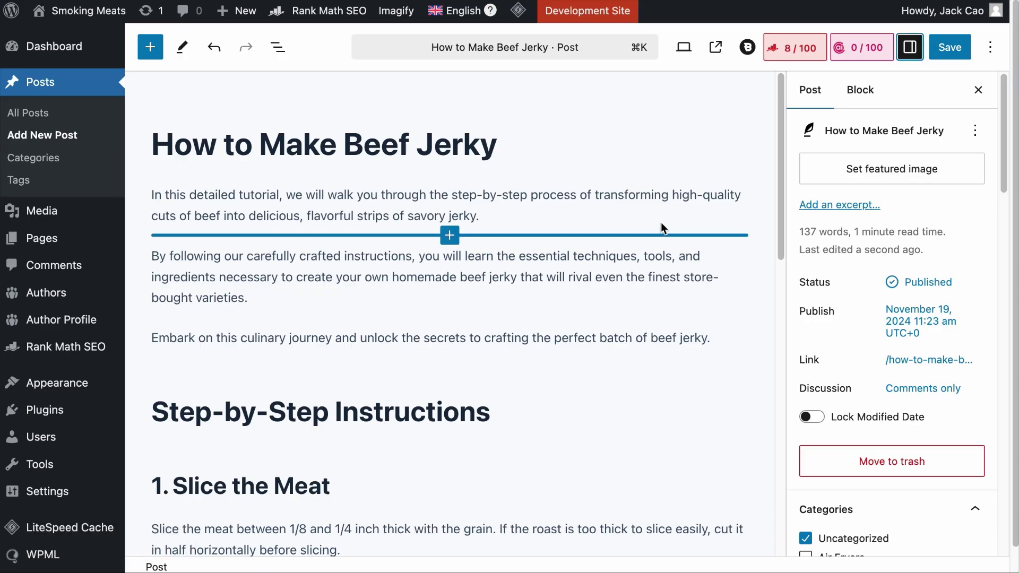
- Copy the post title from Rank Math's snippet preview into Google Translate
click(796, 48)
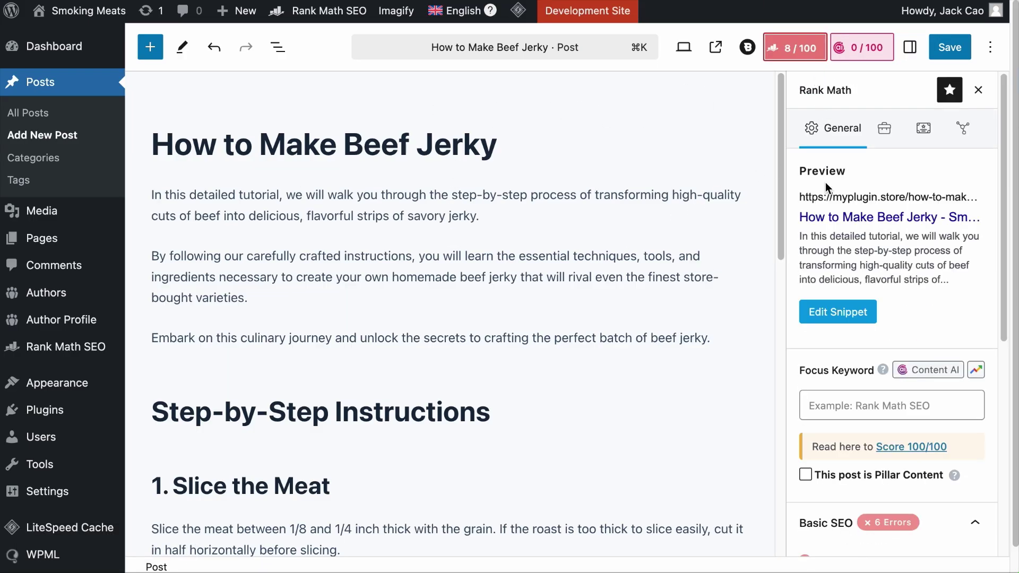
click(830, 311)
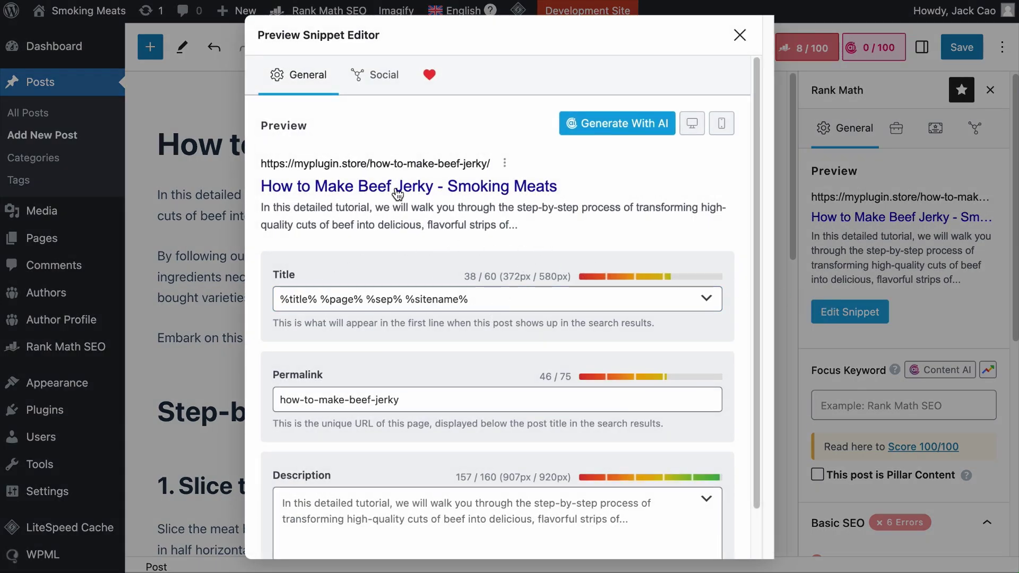
drag(261, 190, 431, 186)
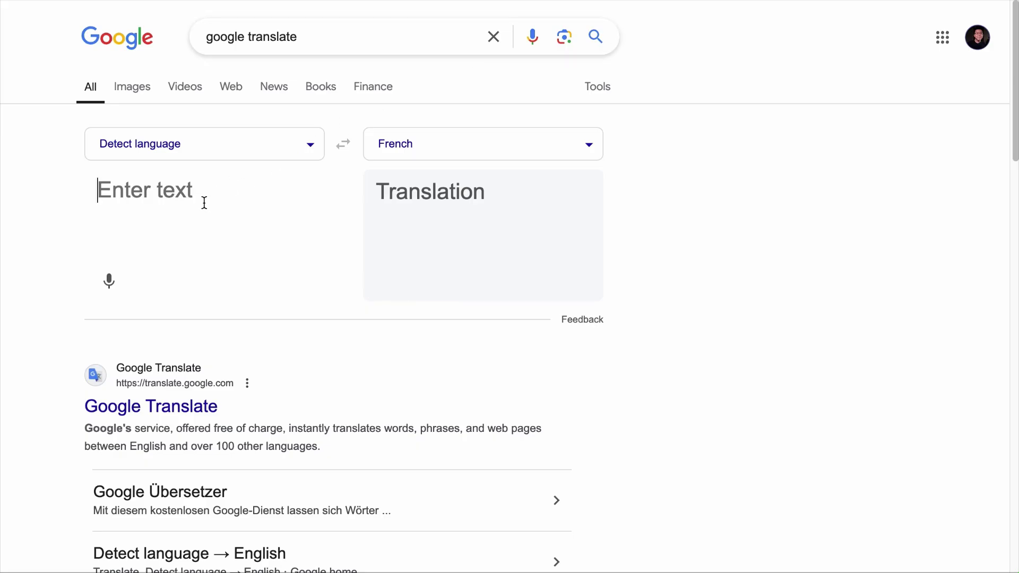
text(How to Make Beef Jerky)
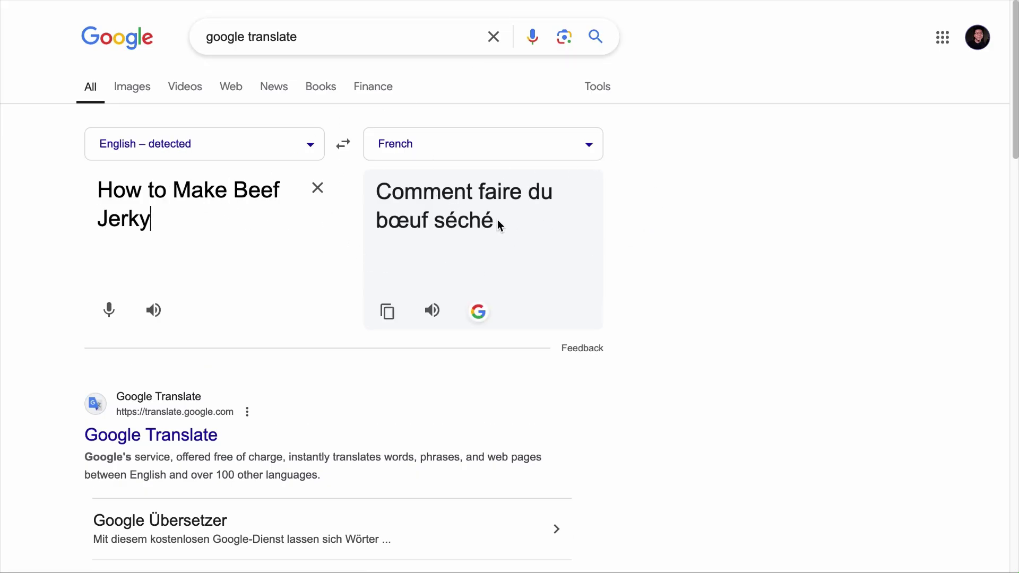
- Paste the French translation into WPML's title field and select 'du bœuf' to reword it
drag(484, 225, 375, 191)
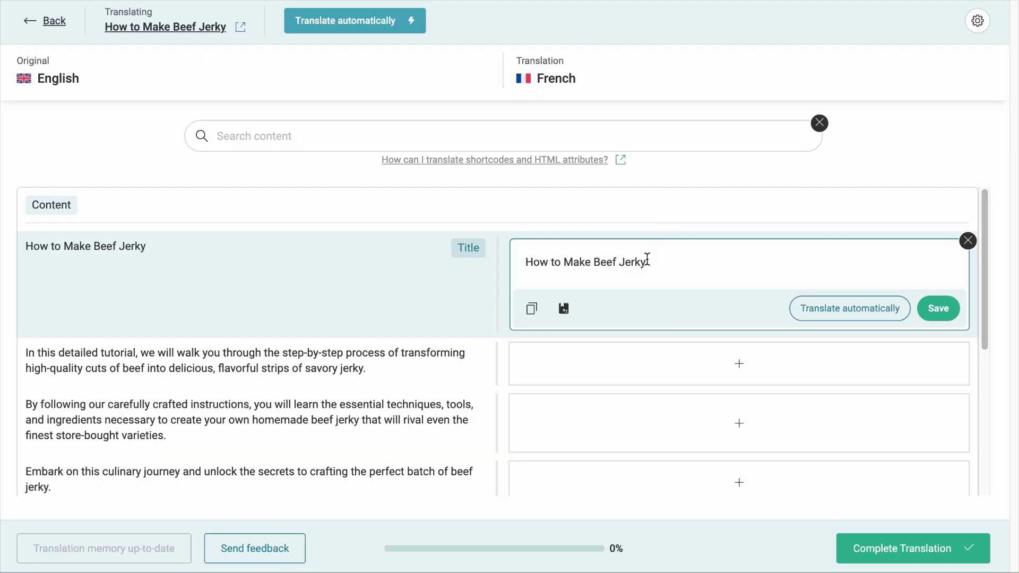
key(ctrl+a)
text(Comment faire du bœuf séché)
drag(604, 261, 645, 262)
text(de la viande séché)
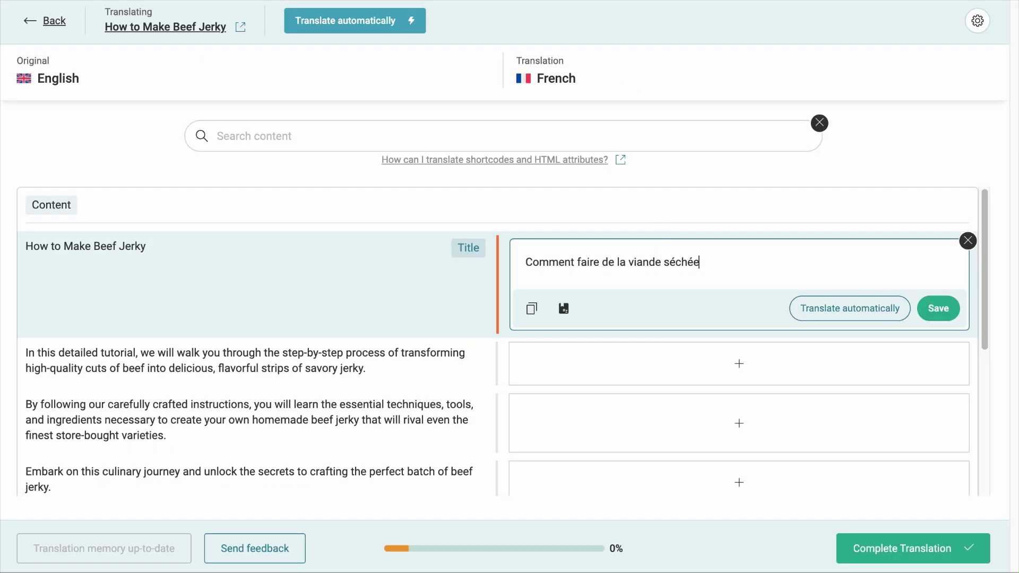
text(e)
- Reword the title to 'Comment faire de la viande séchée' and select the whole French title
drag(626, 263, 706, 263)
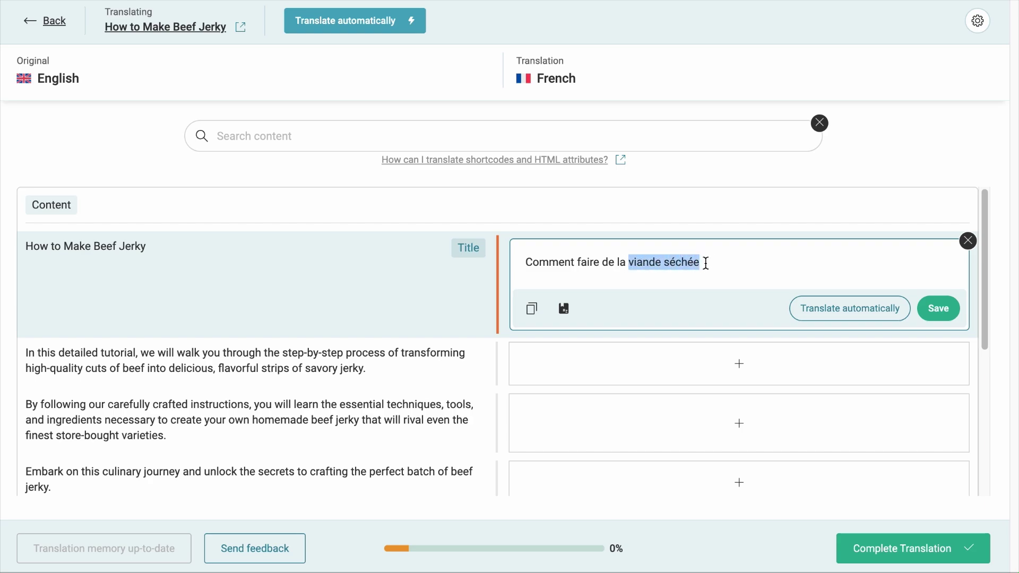
click(747, 276)
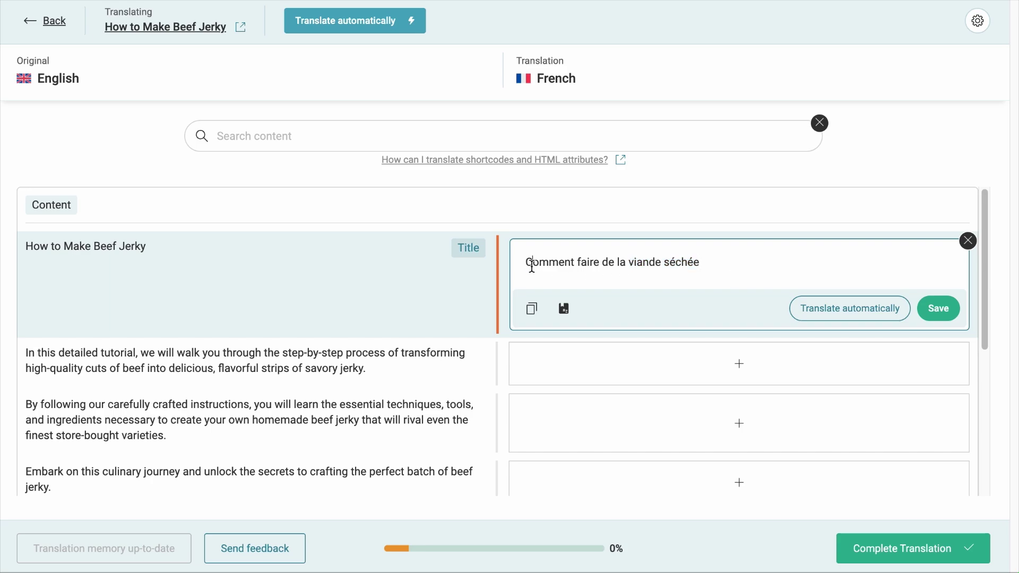
triple_click(530, 265)
- Search the keyword 'Comment faire de la viande séchée' in WordStream targeted at France
text(Comment faire de la viande séchée)
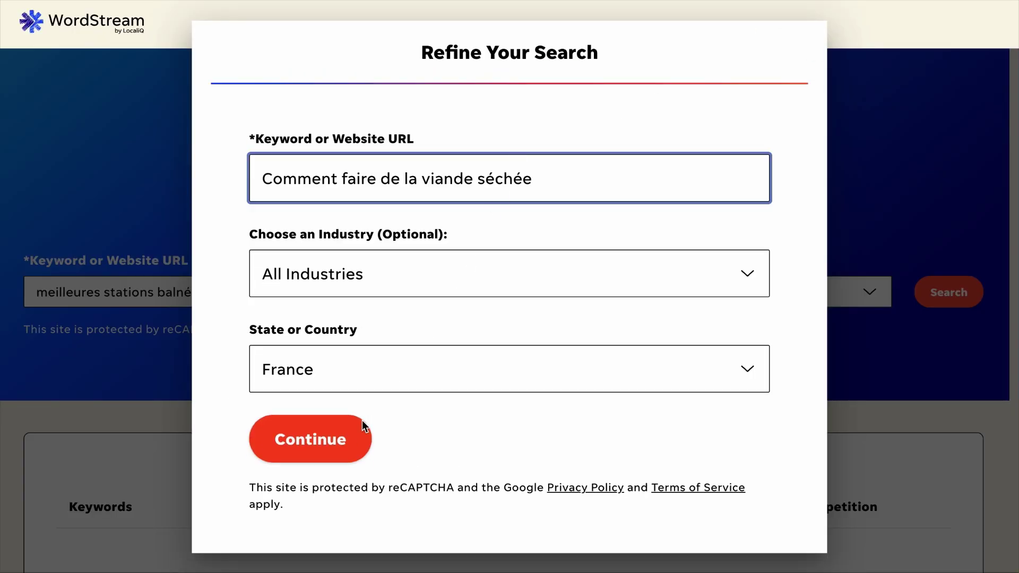
click(344, 439)
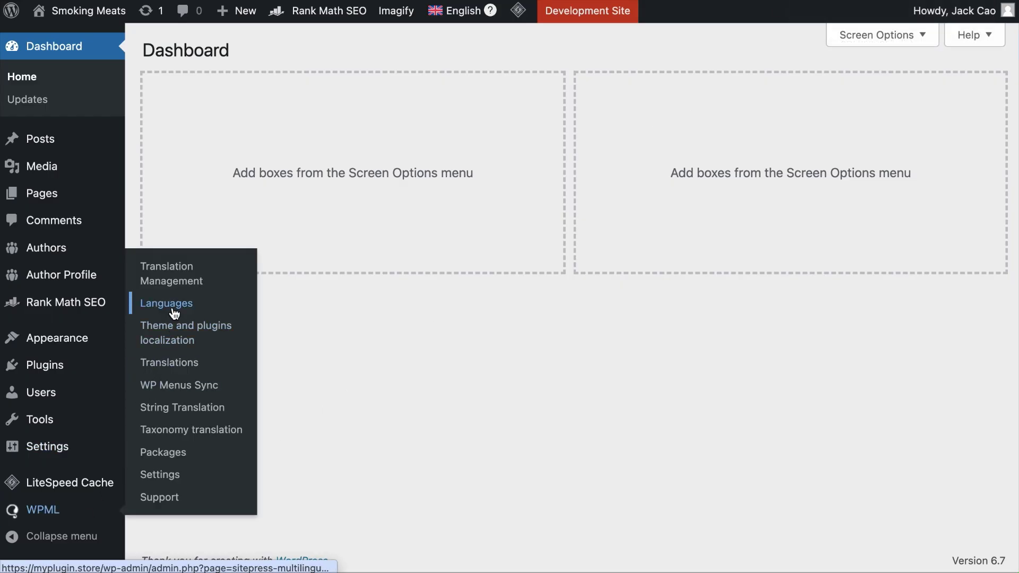
- Show the WPML Languages page down to its Browser language redirect section
click(172, 307)
scroll(313, 348, down, 10)
scroll(316, 348, down, 5)
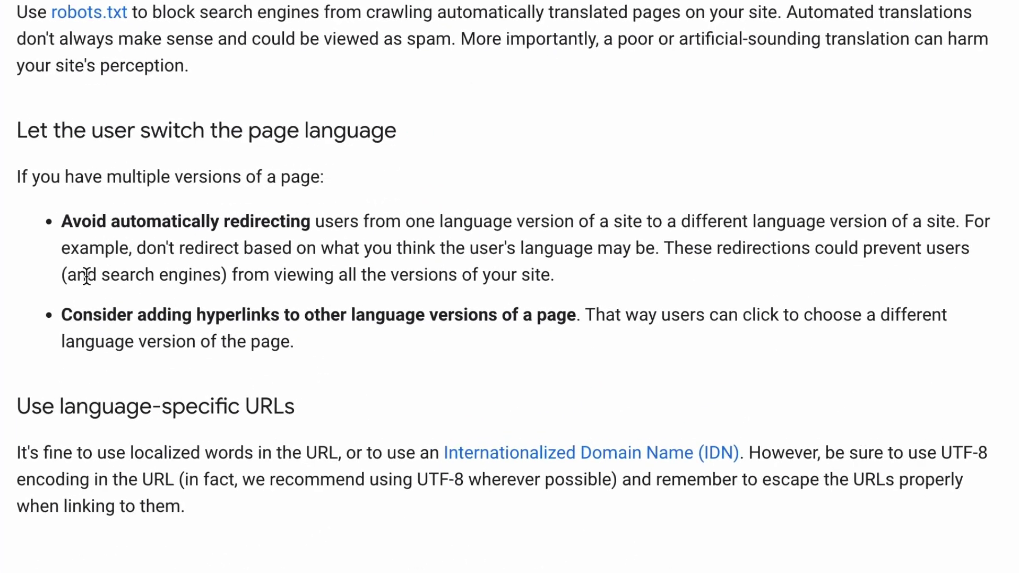
drag(62, 223, 982, 221)
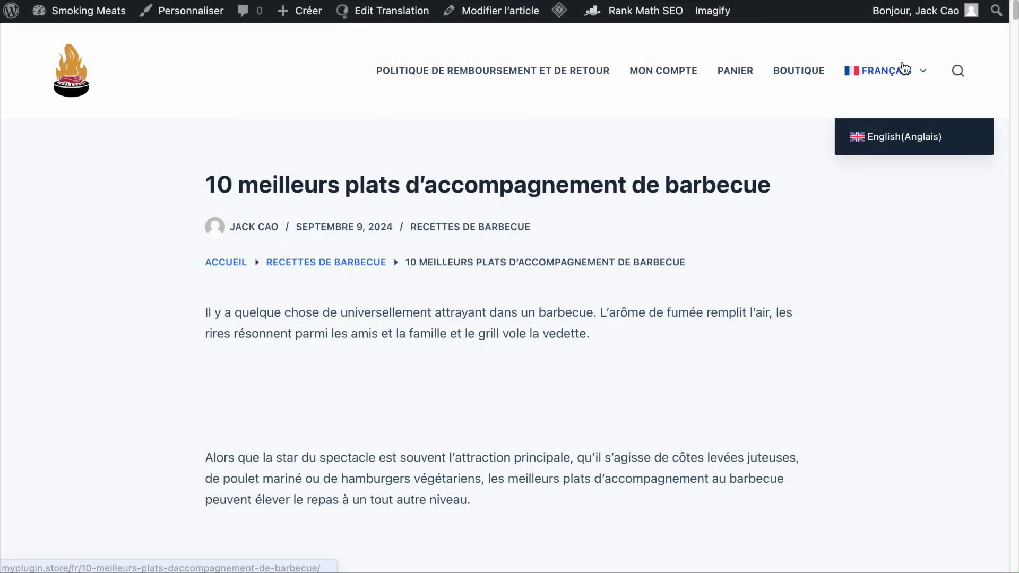
- Switch the post to its English version before reaching the WPML options
click(895, 137)
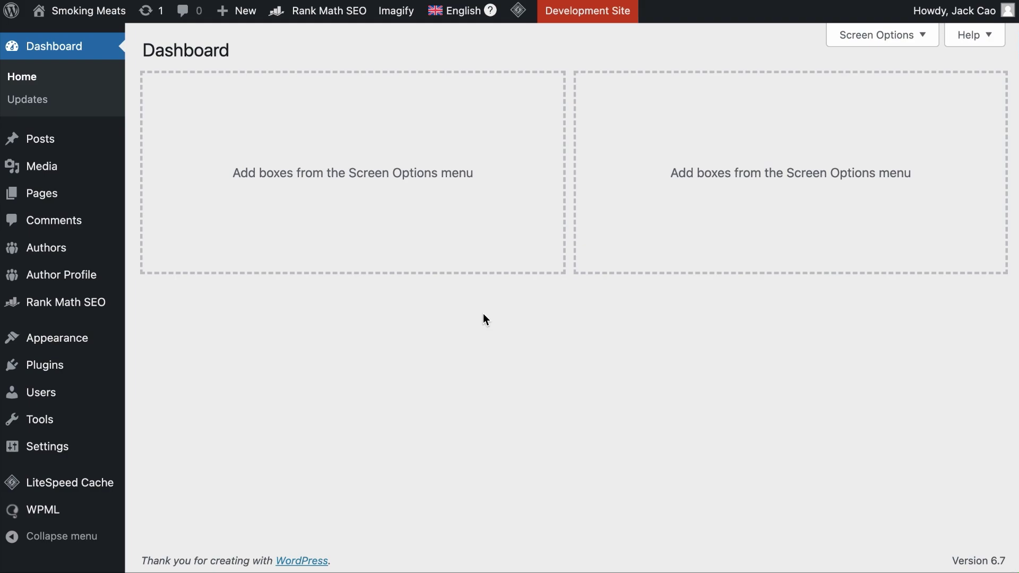
mouse_move(43, 509)
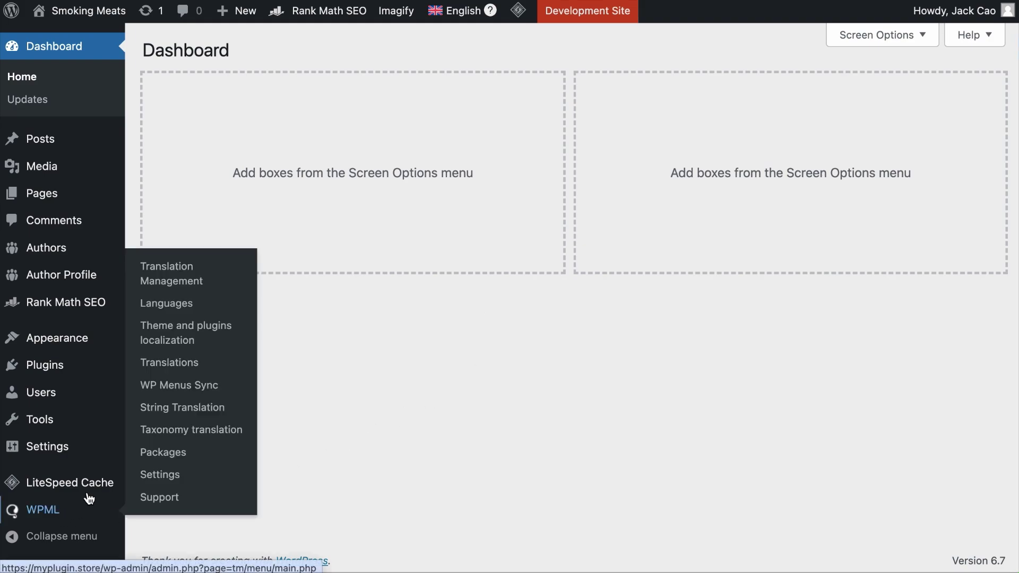
- Reorder the site languages in WPML's switcher options, then go to Appearance Menus
click(169, 303)
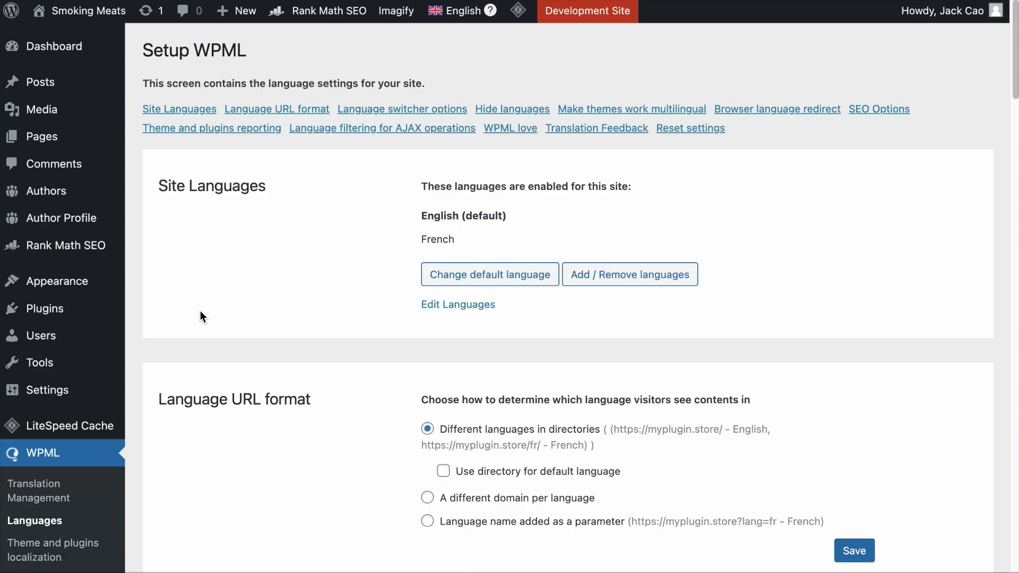
scroll(200, 311, down, 5)
scroll(202, 315, down, 3)
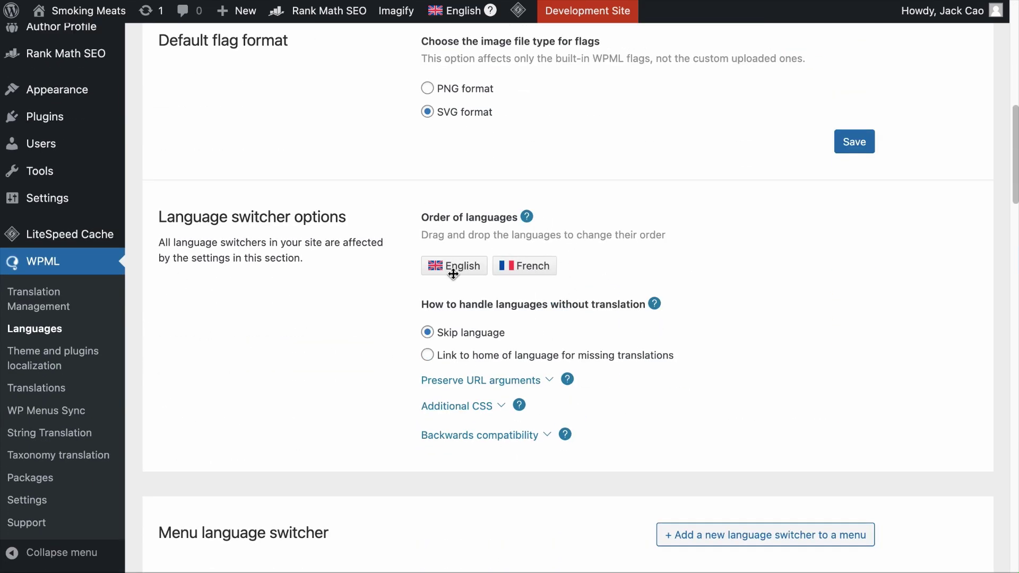
drag(453, 269, 558, 262)
mouse_move(57, 89)
click(155, 183)
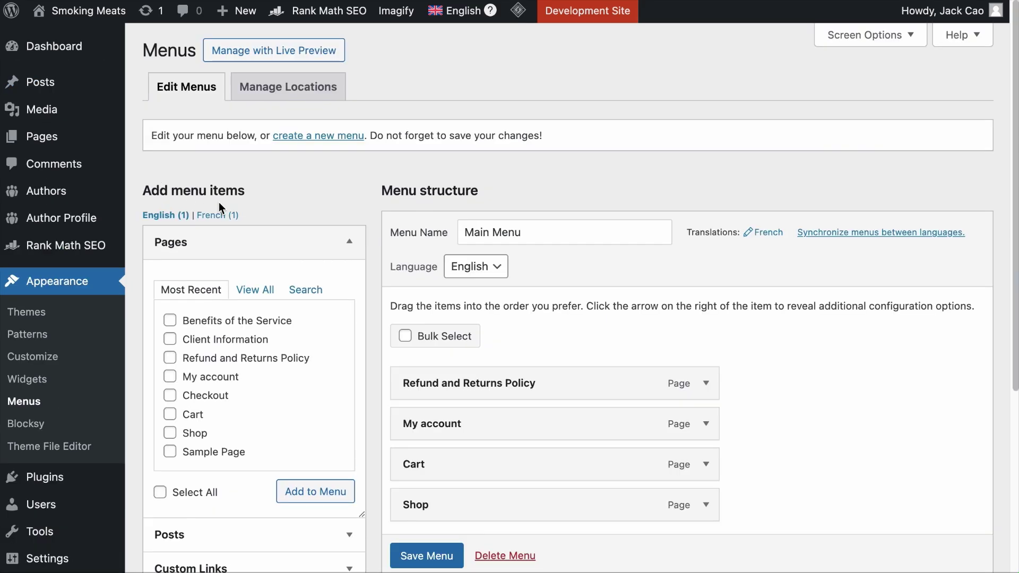
scroll(380, 187, down, 2)
scroll(558, 177, down, 1)
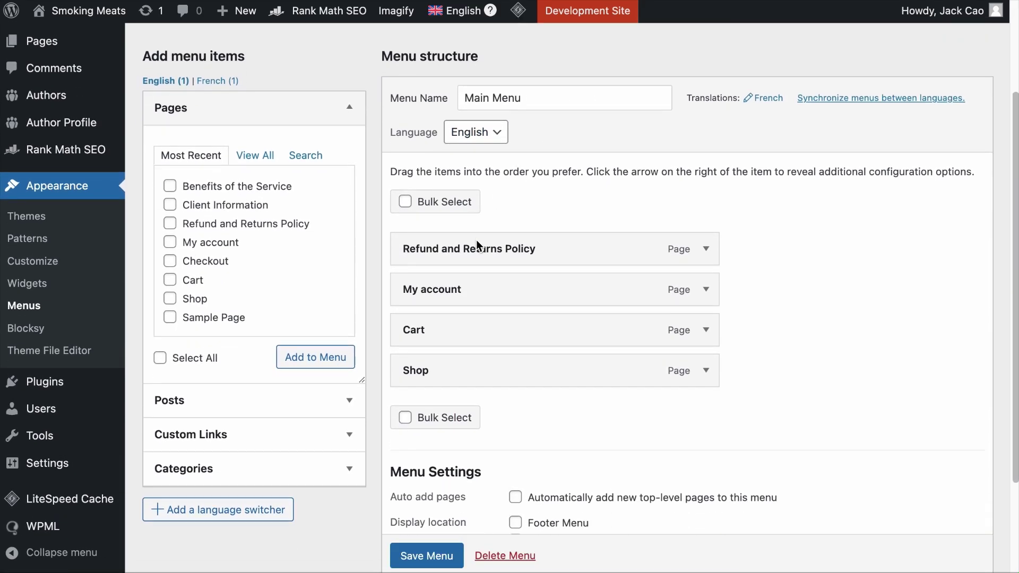
scroll(471, 239, down, 2)
- Add a new language switcher attached to Main Menu as the last menu item
click(231, 438)
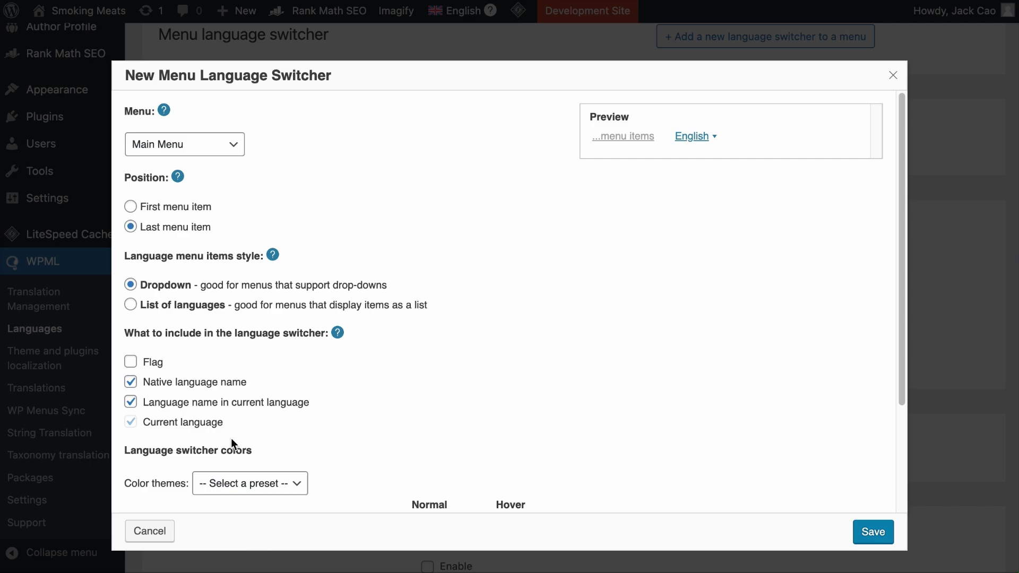
click(205, 144)
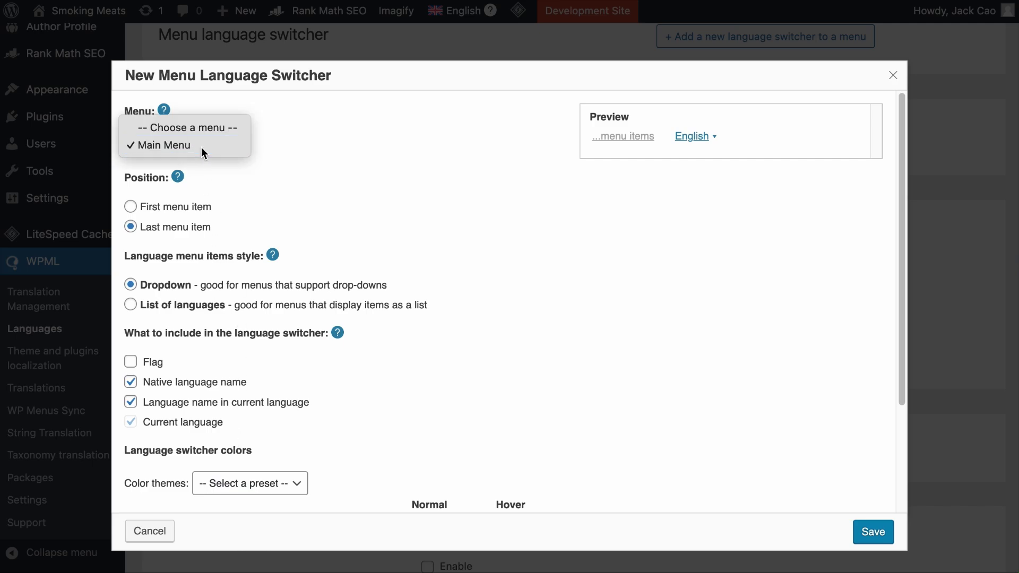
click(204, 147)
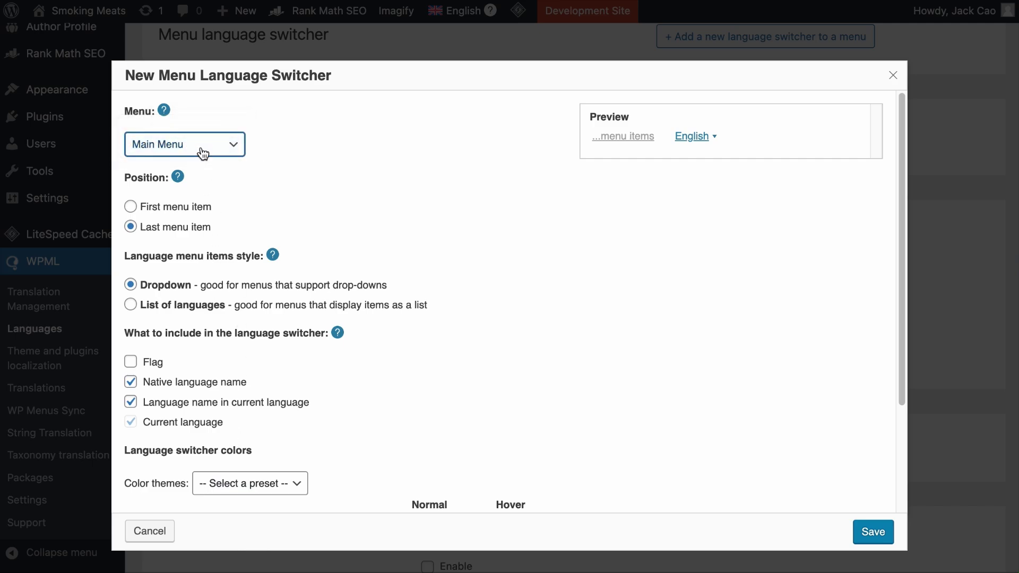
click(162, 208)
click(160, 223)
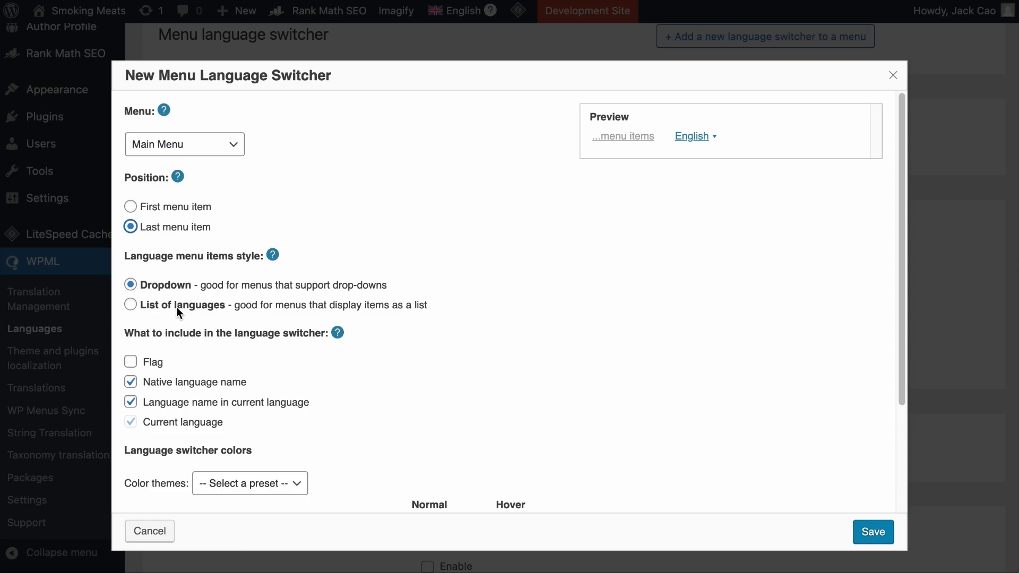
- Show flags in the switcher, apply the White colour preset and save it
click(132, 363)
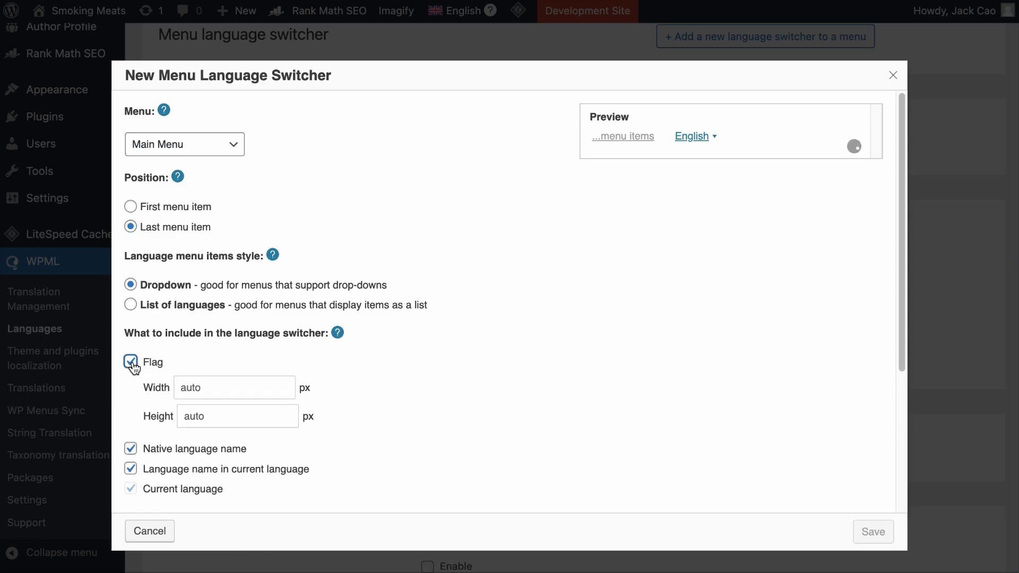
scroll(206, 380, down, 2)
scroll(386, 400, down, 3)
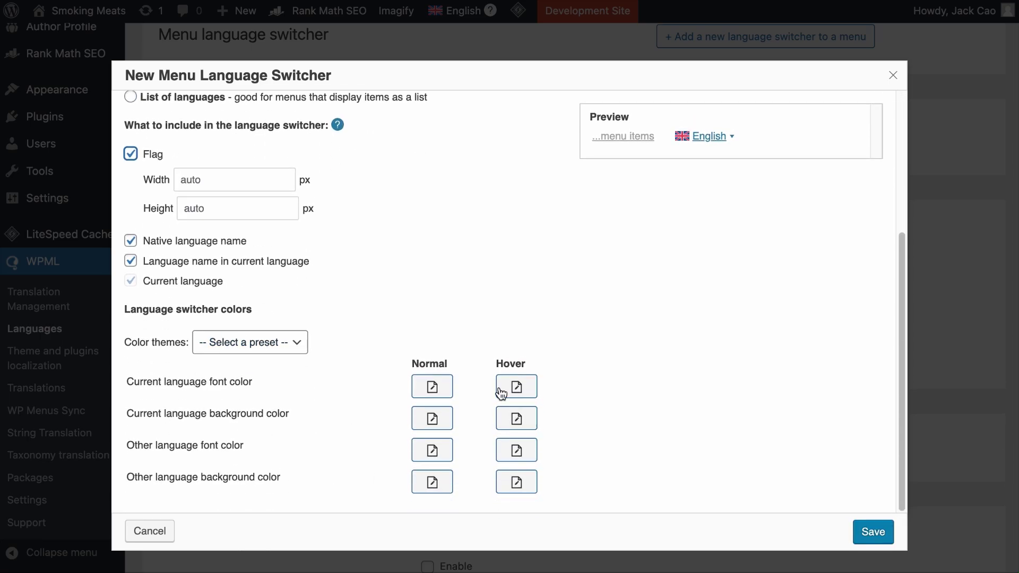
click(280, 341)
click(267, 393)
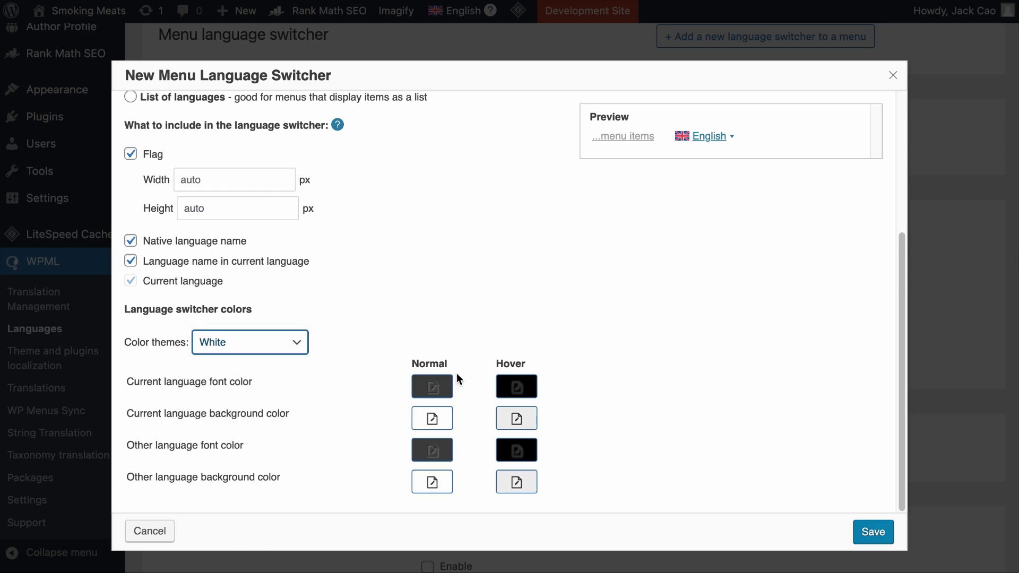
click(873, 532)
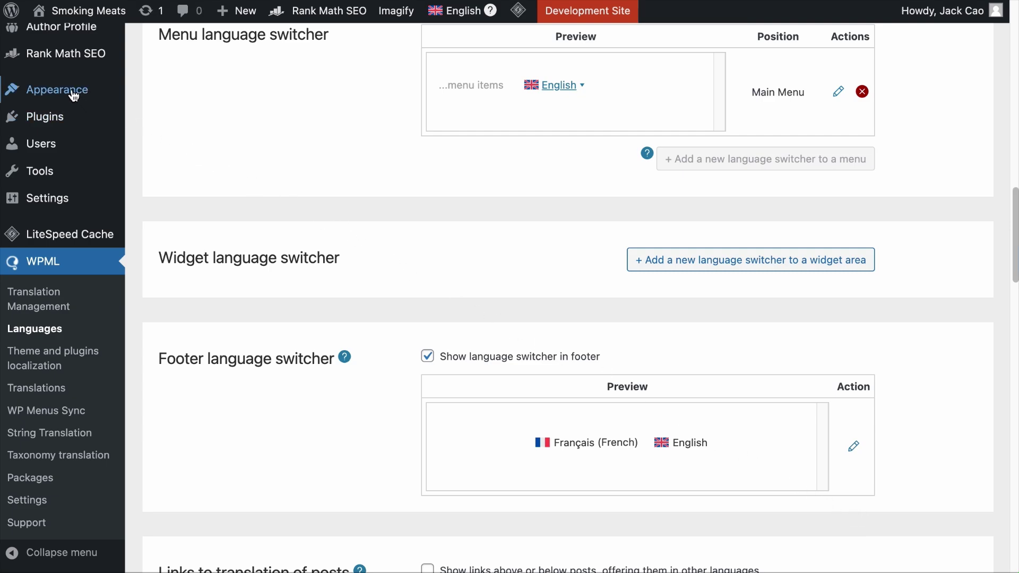
- In the customizer's Header Menu 1 settings, keep Main Menu assigned
mouse_move(56, 89)
click(158, 140)
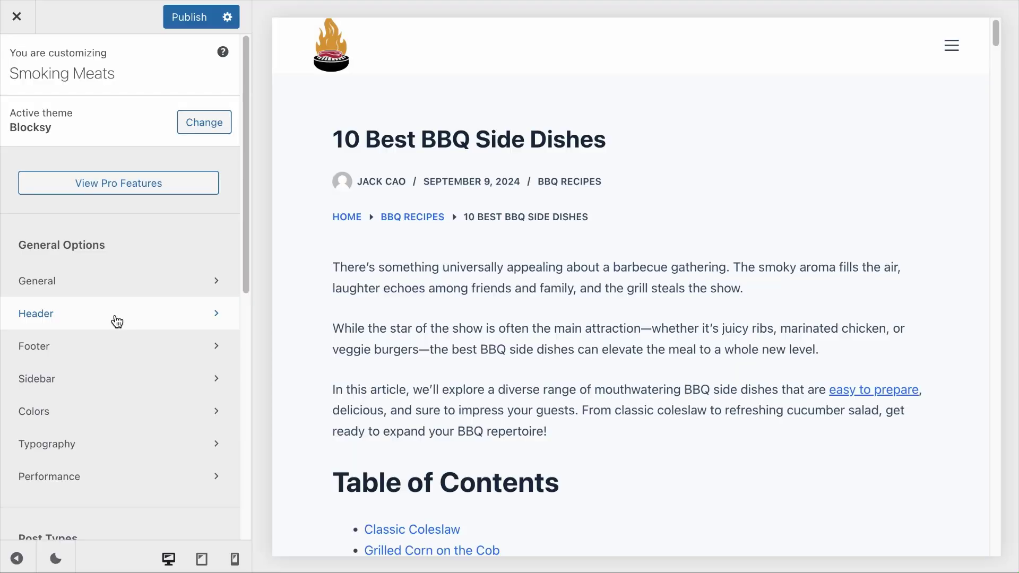
click(117, 321)
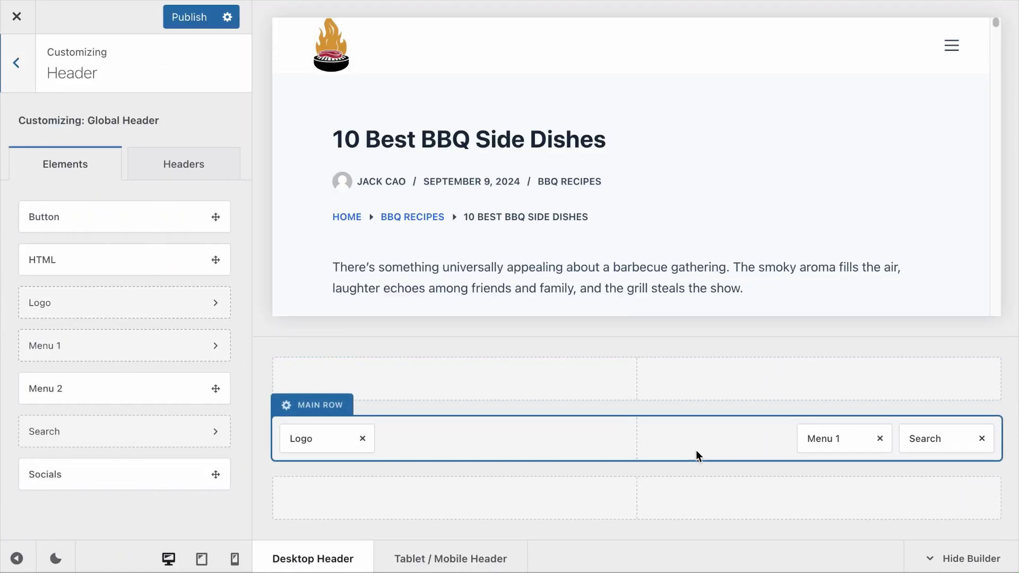
click(846, 441)
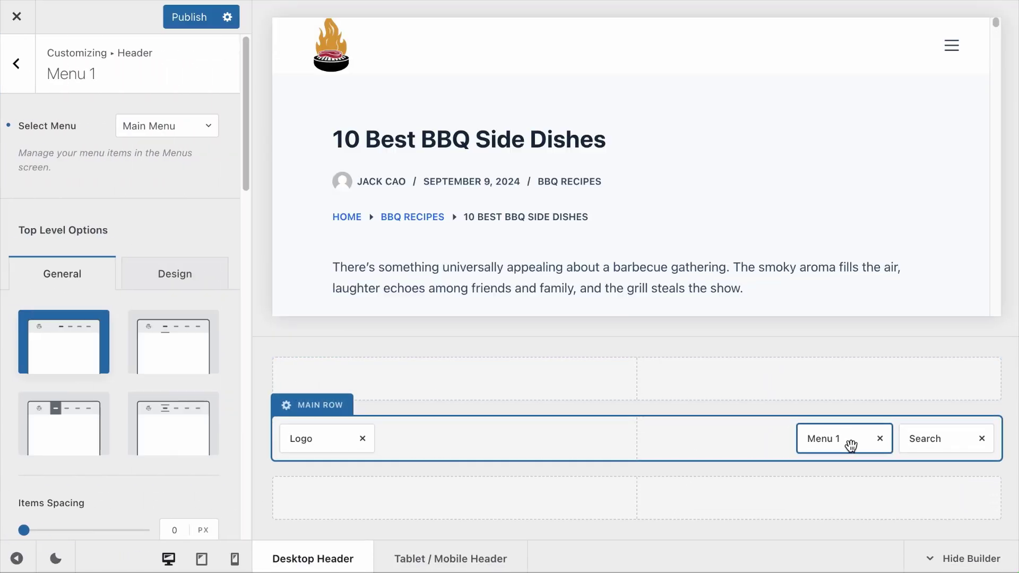
click(156, 129)
click(151, 190)
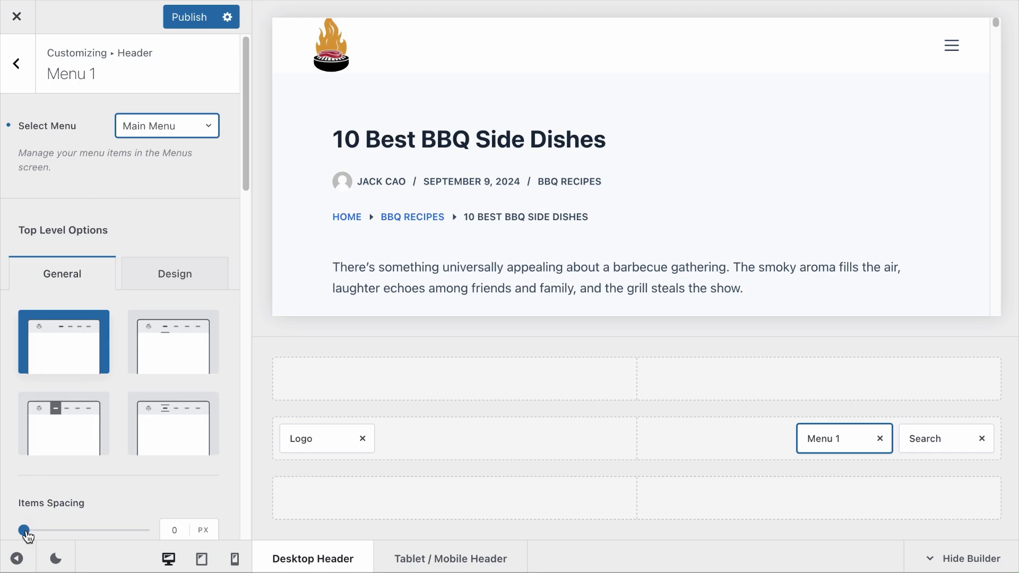
- Hide the settings panel and reveal the header's English dropdown offering Français
click(16, 558)
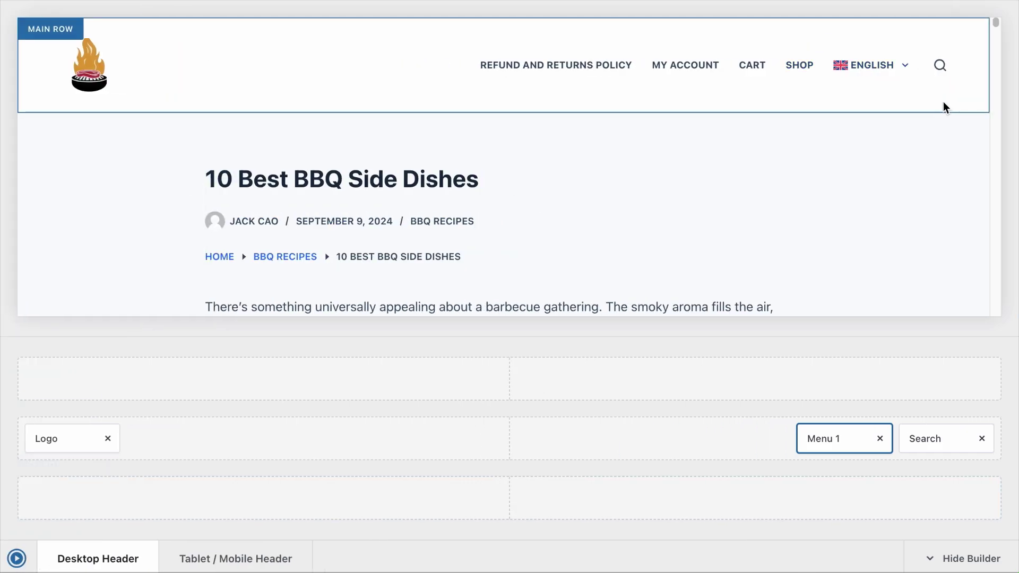
click(896, 67)
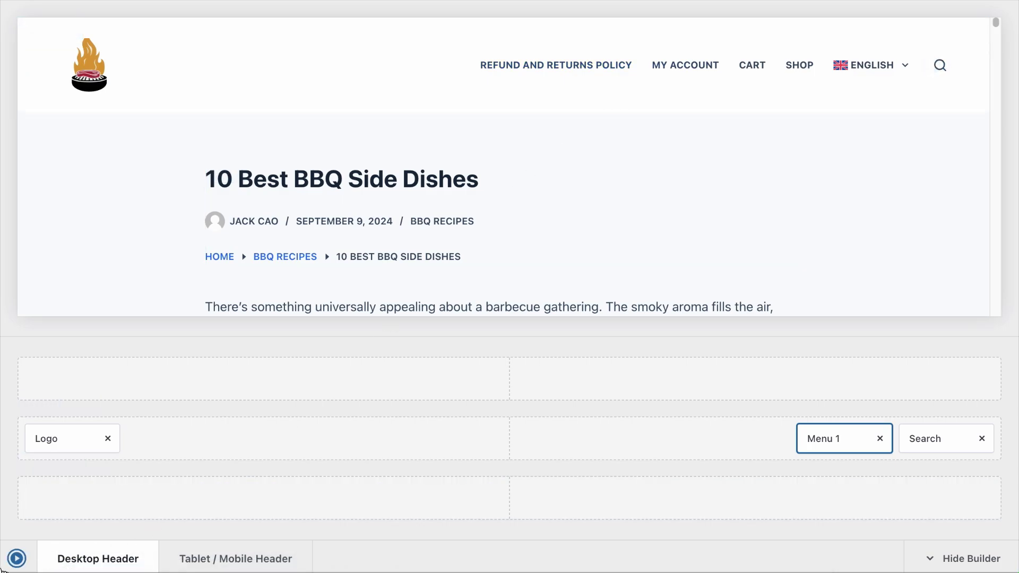
- Publish the Customizer changes and return to the live Rank Math Review post
click(16, 558)
click(186, 20)
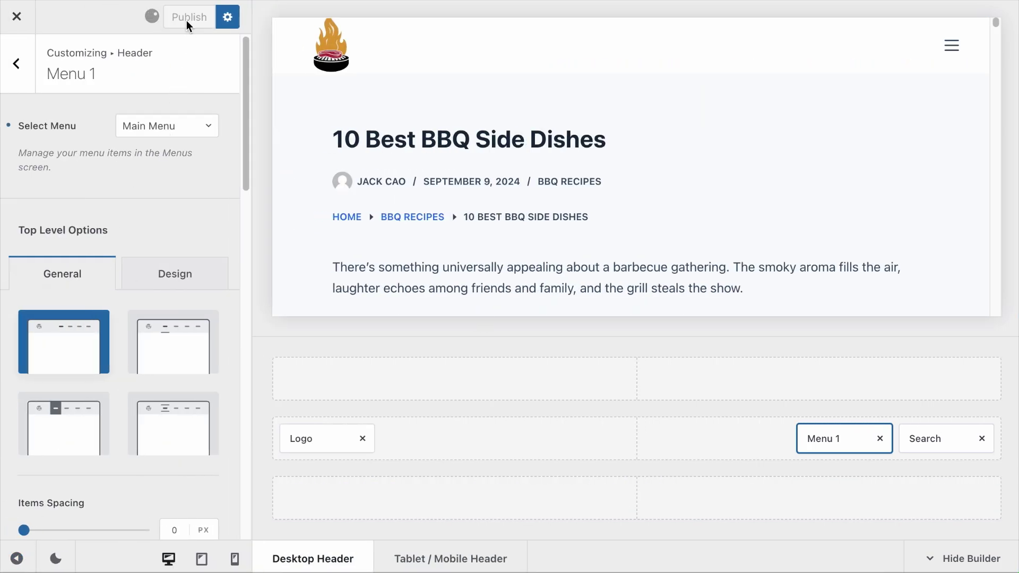
click(13, 21)
mouse_move(889, 70)
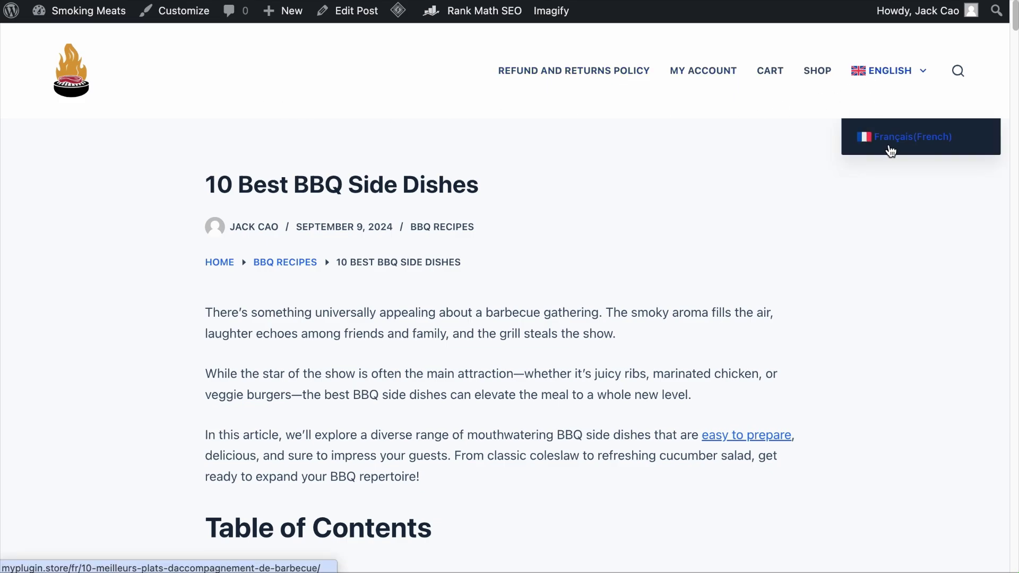
- Switch the live post to its Français version and back to English from the menu
click(889, 152)
click(887, 137)
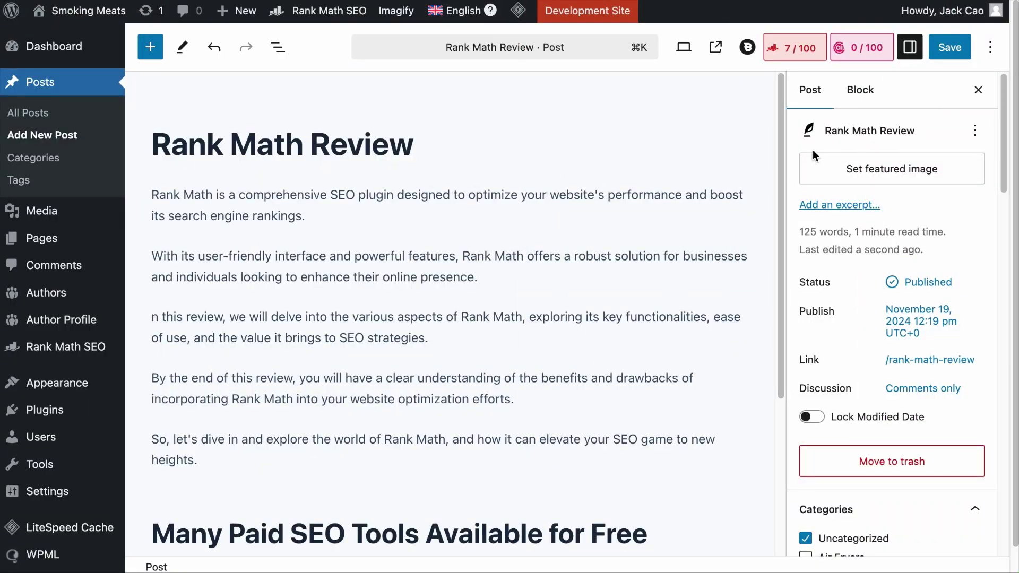
- Check the English post's Rank Math schemas, then mark the French translation complete
click(796, 53)
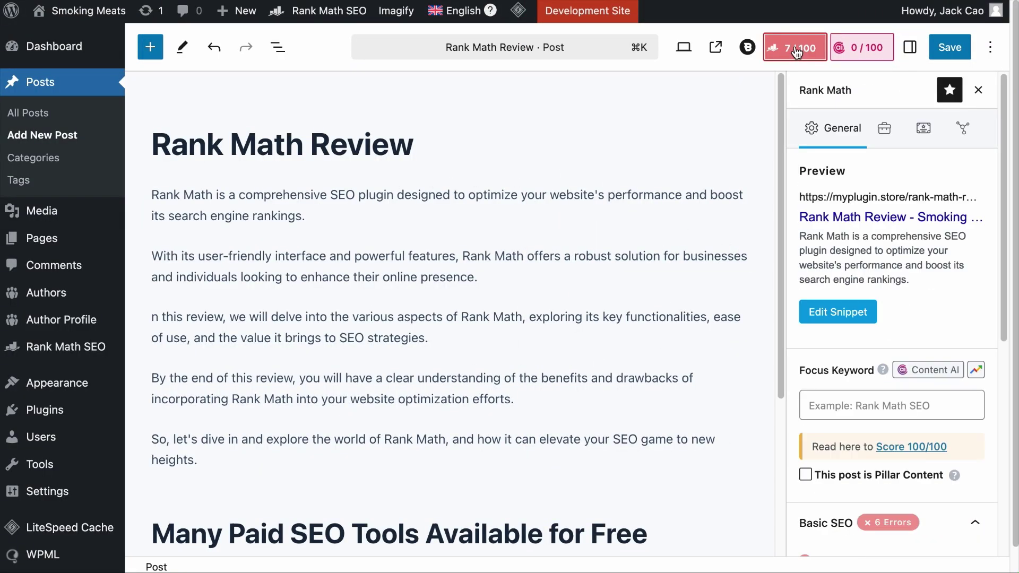
click(926, 128)
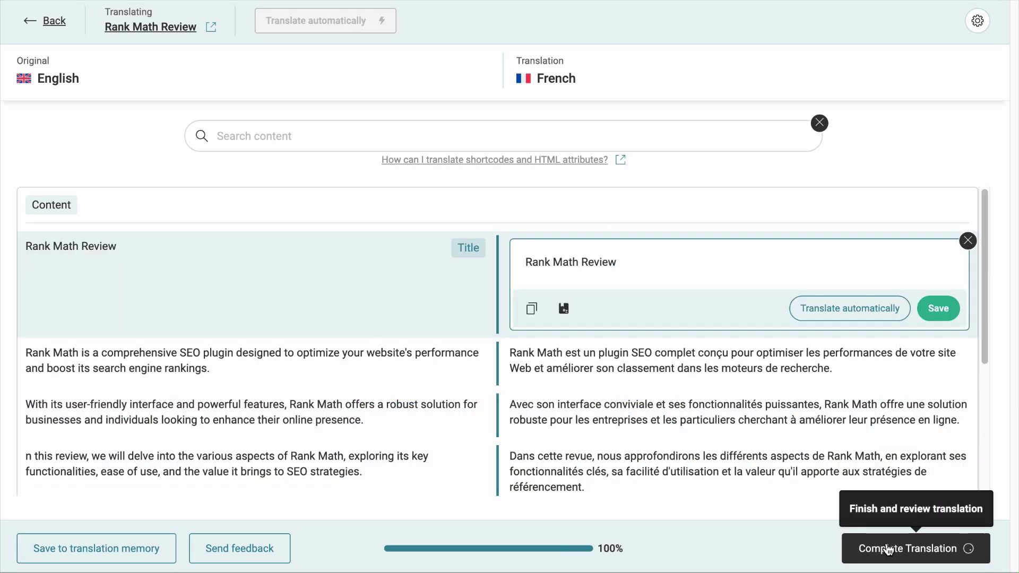
click(886, 548)
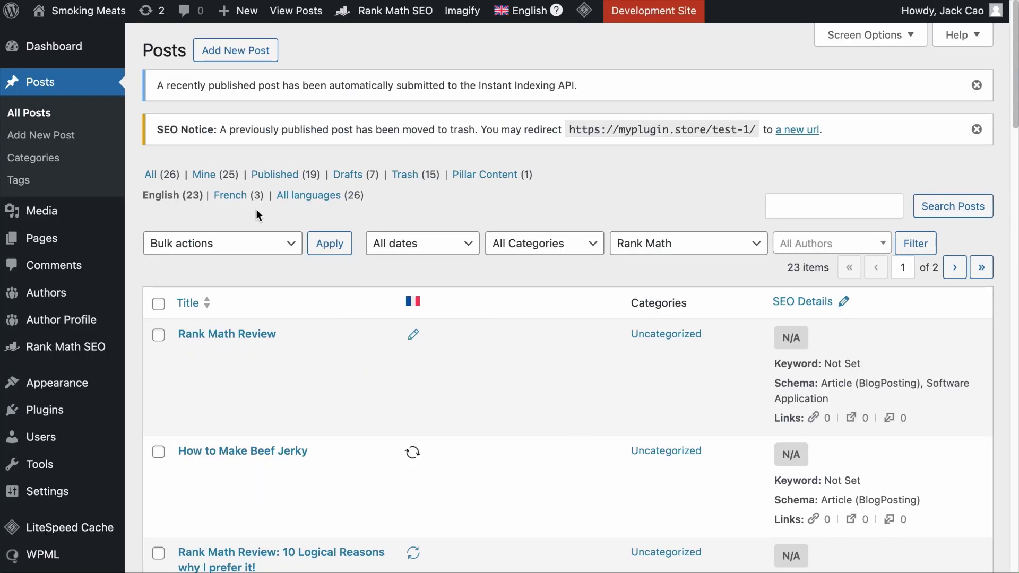
- Filter Posts to French and view the French post's Rank Math schemas, listing only Article
click(230, 196)
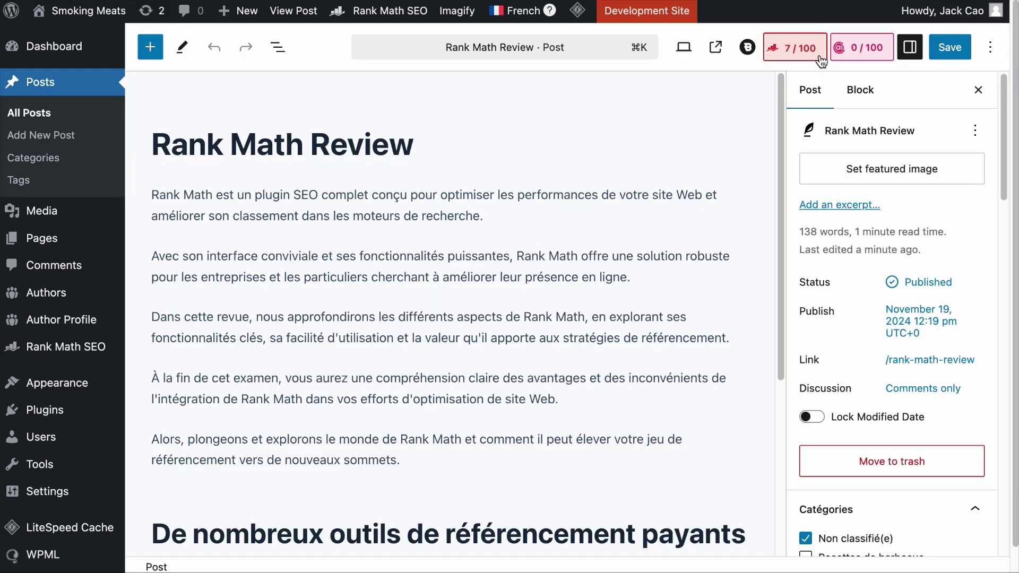
click(796, 48)
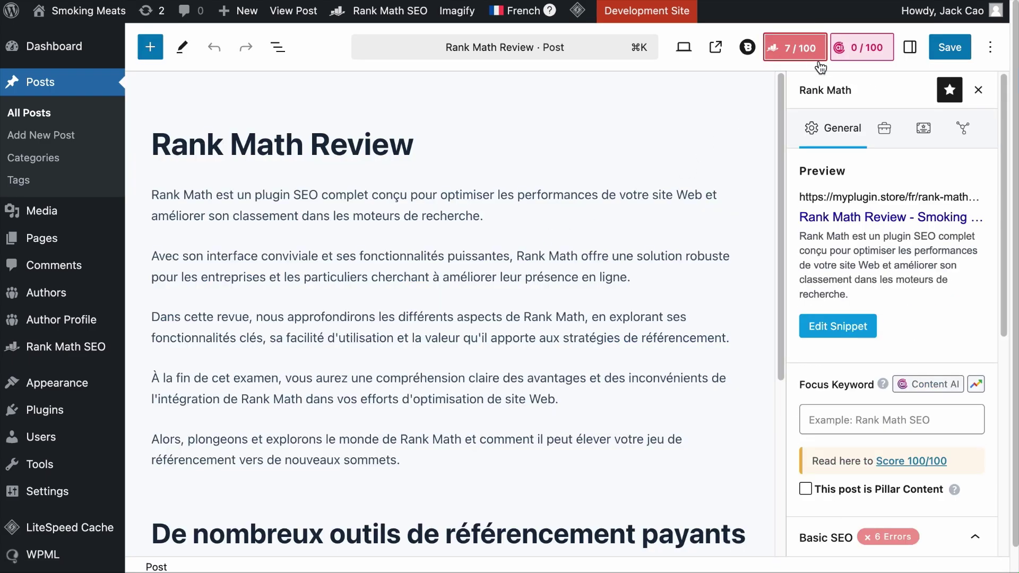
click(923, 130)
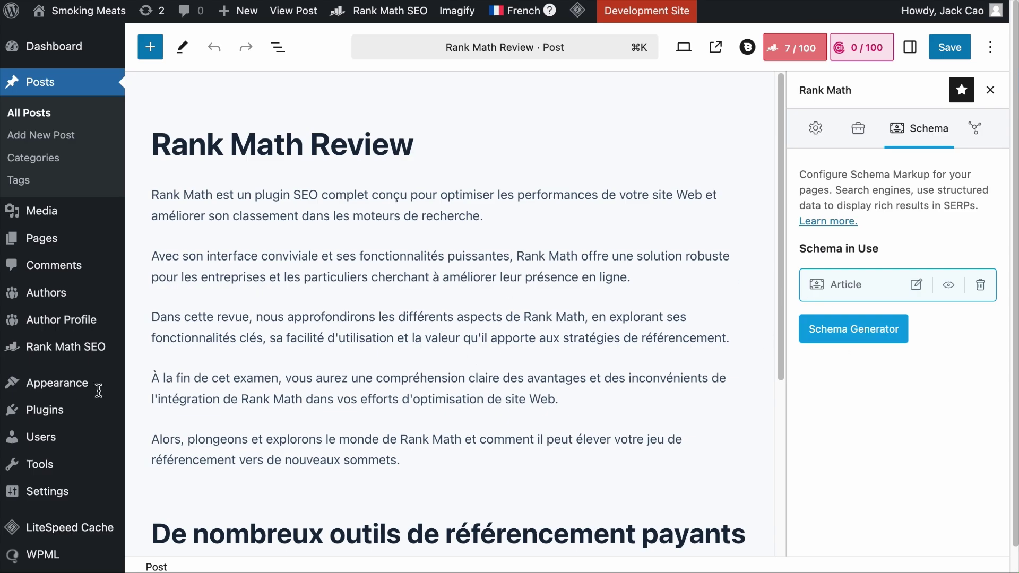
scroll(40, 462, down, 1)
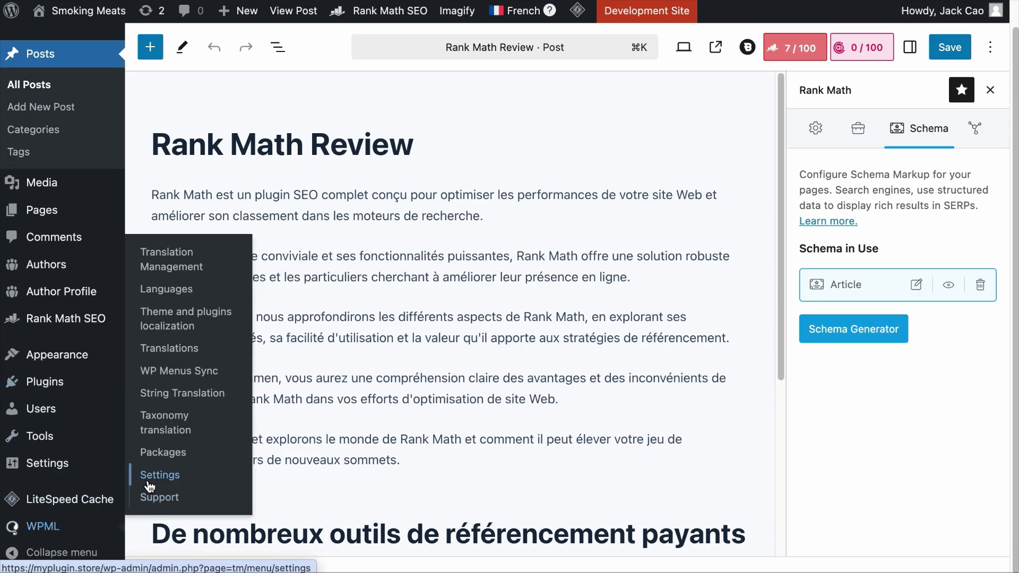
- Go to WPML Settings' Custom Fields Translation and display all custom fields
click(156, 478)
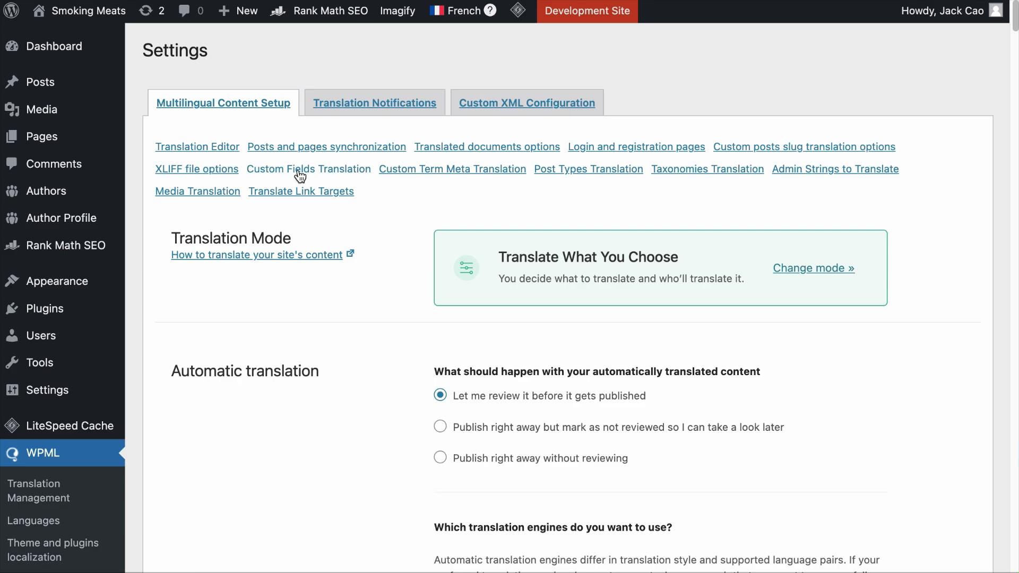
click(300, 169)
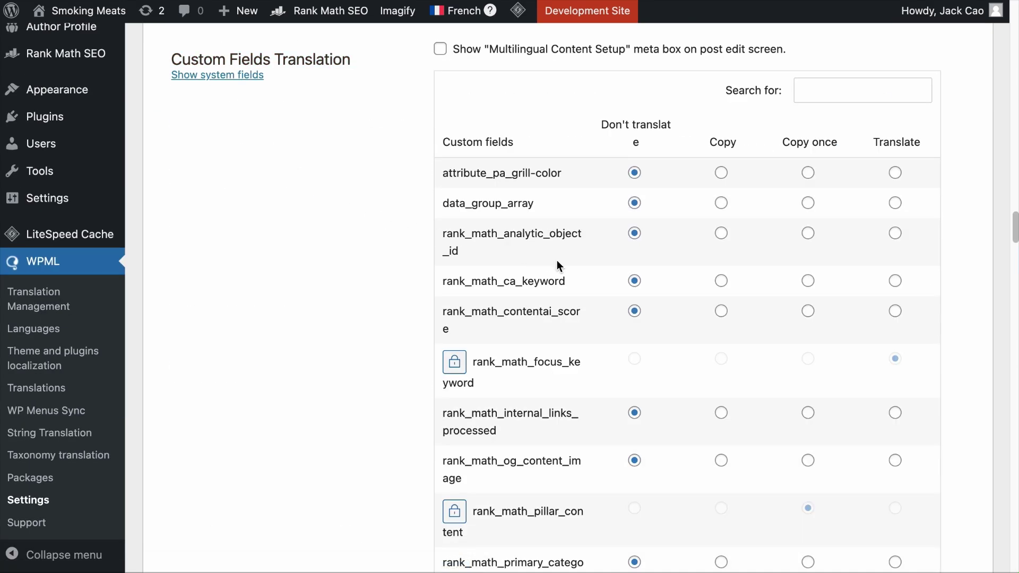
scroll(561, 267, down, 5)
scroll(597, 278, down, 2)
click(908, 394)
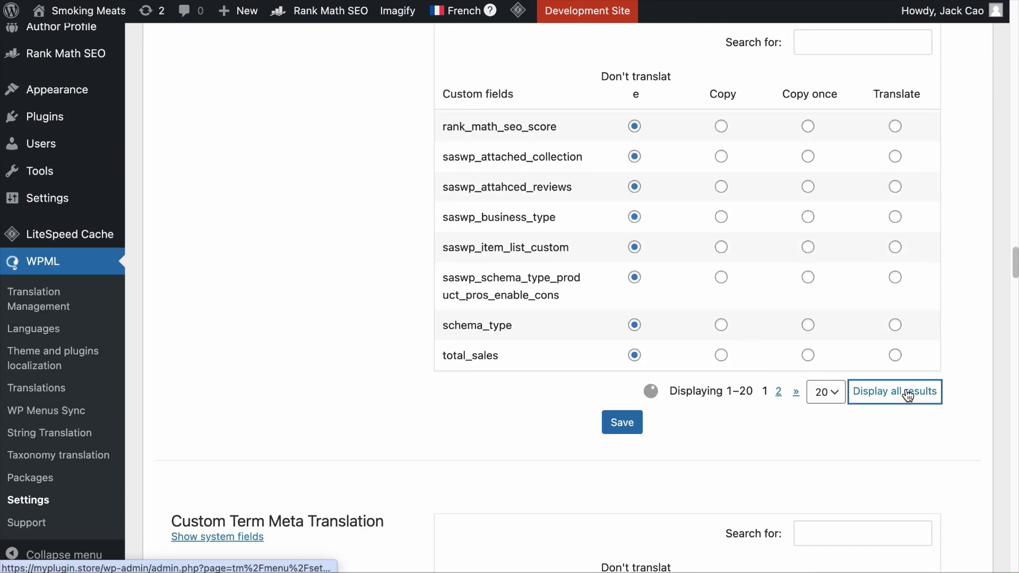
scroll(905, 390, down, 5)
scroll(907, 391, down, 10)
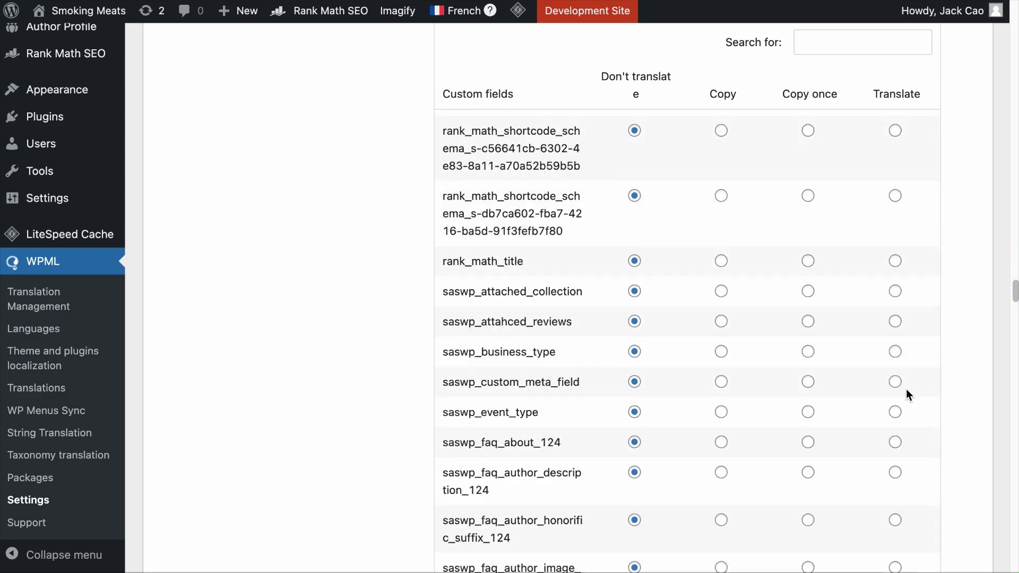
scroll(905, 391, down, 10)
scroll(906, 389, up, 4)
scroll(843, 362, up, 3)
scroll(716, 337, up, 3)
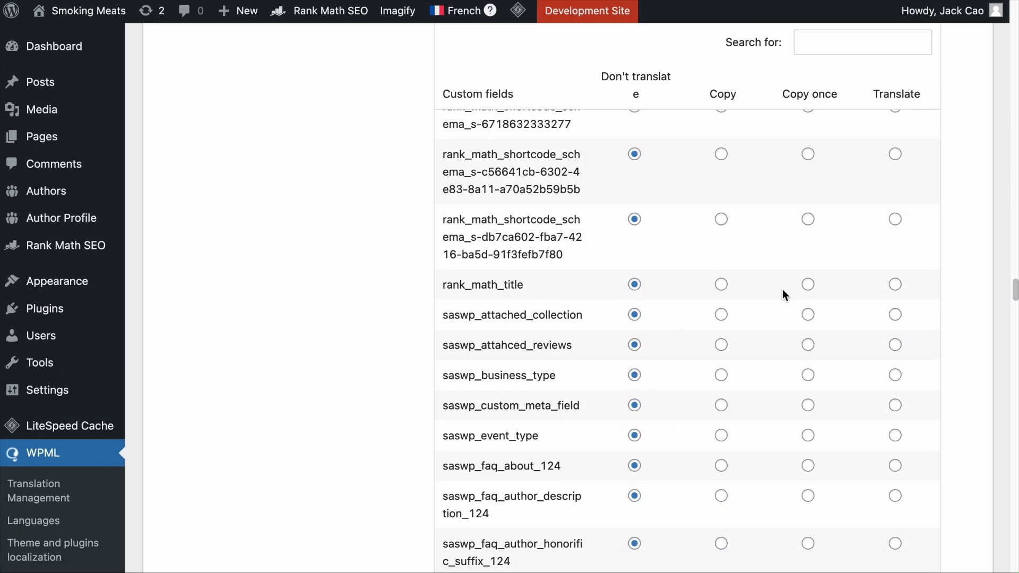
- Set rank_math_title and rank_math_schema_BlogPosting fields to Copy once
click(808, 286)
scroll(808, 292, up, 4)
scroll(809, 292, up, 4)
scroll(808, 292, up, 3)
scroll(808, 293, up, 3)
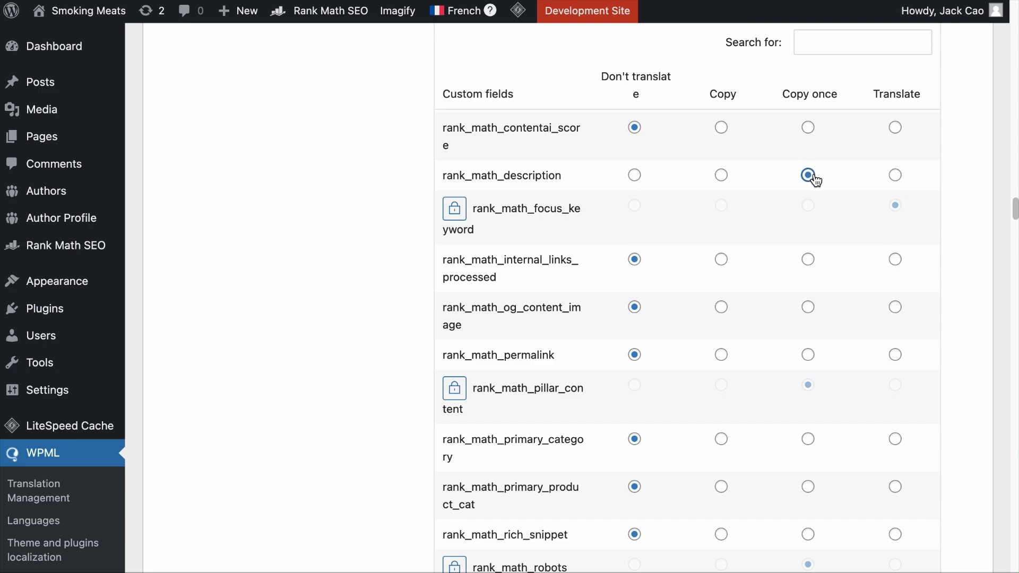
scroll(776, 264, down, 1)
scroll(777, 263, down, 2)
scroll(776, 264, down, 3)
click(808, 218)
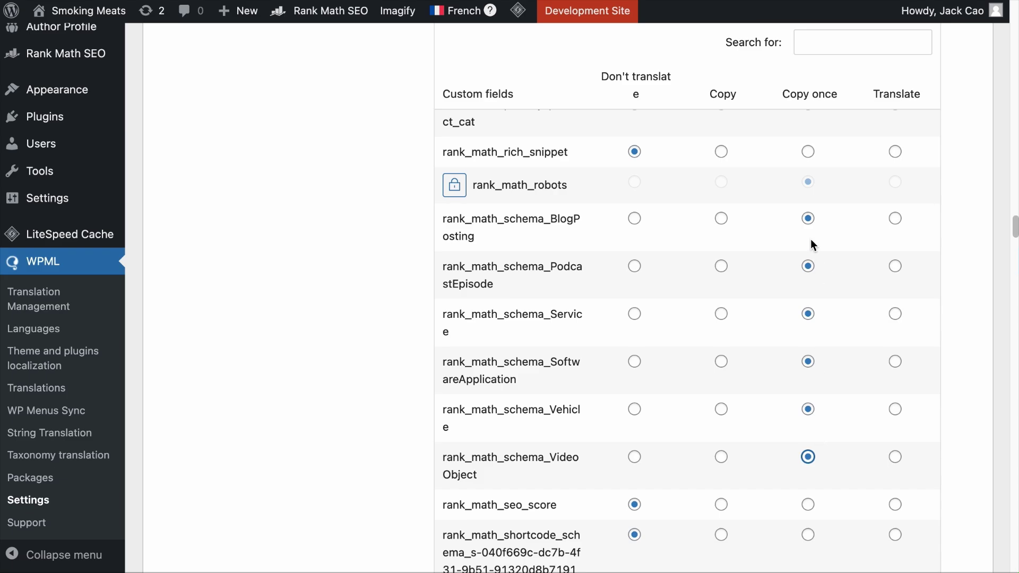
scroll(843, 364, down, 5)
scroll(843, 363, down, 5)
scroll(843, 364, down, 5)
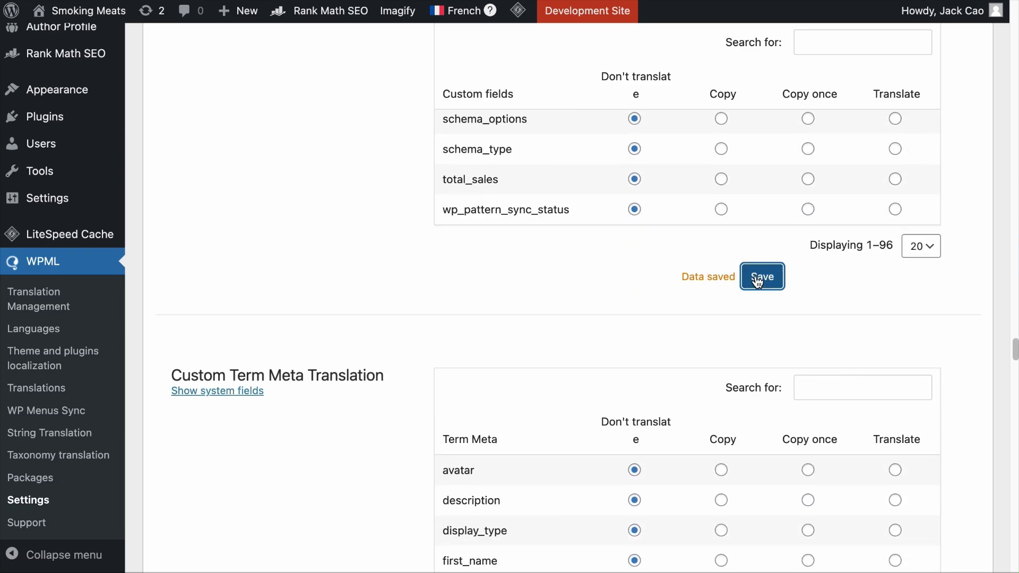
- Start a new post Rank Math Test and choose the Software schema from Rank Math's Schema Generator
mouse_move(40, 82)
click(182, 118)
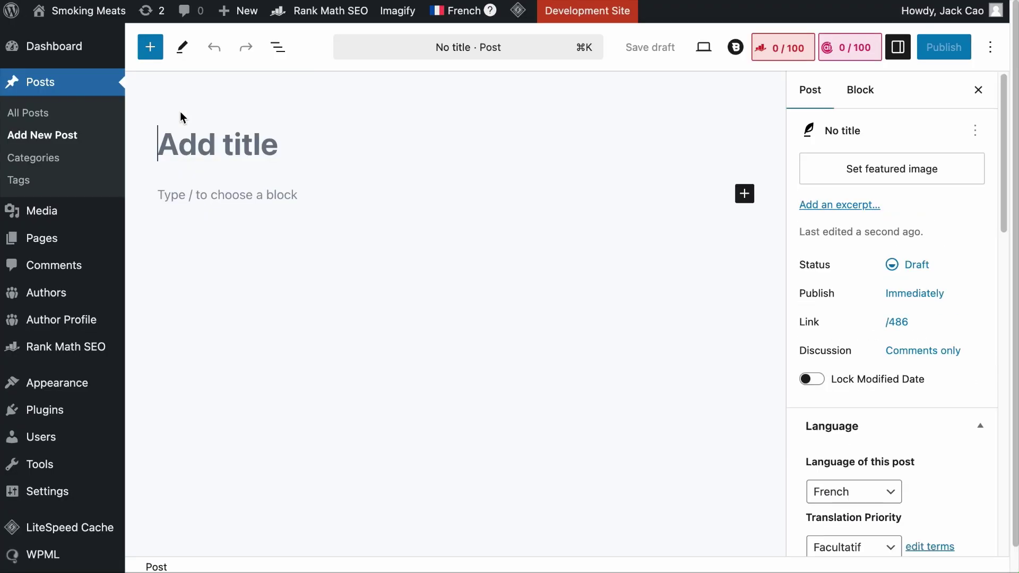
text(R)
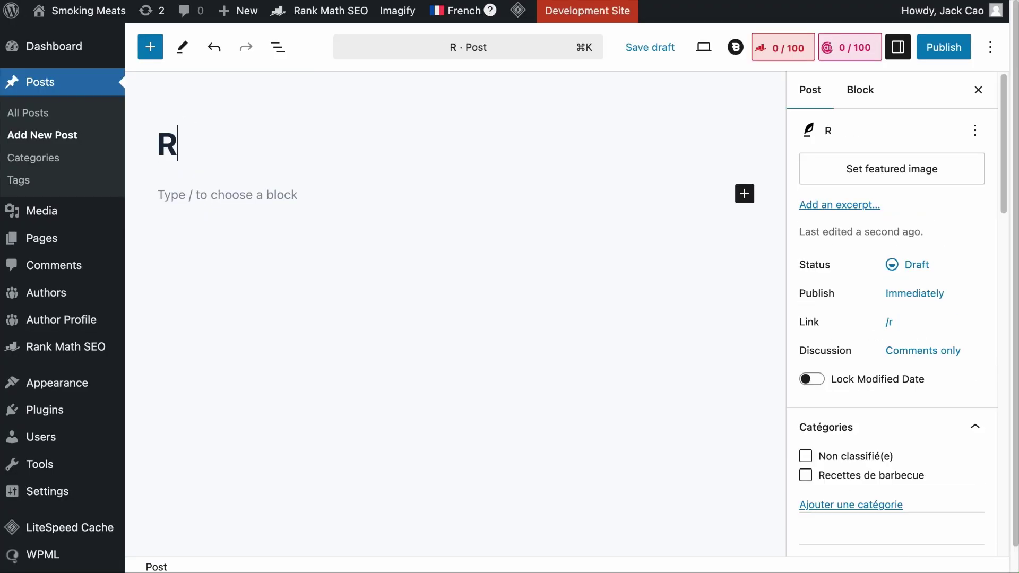
text(ank Math Test)
click(783, 46)
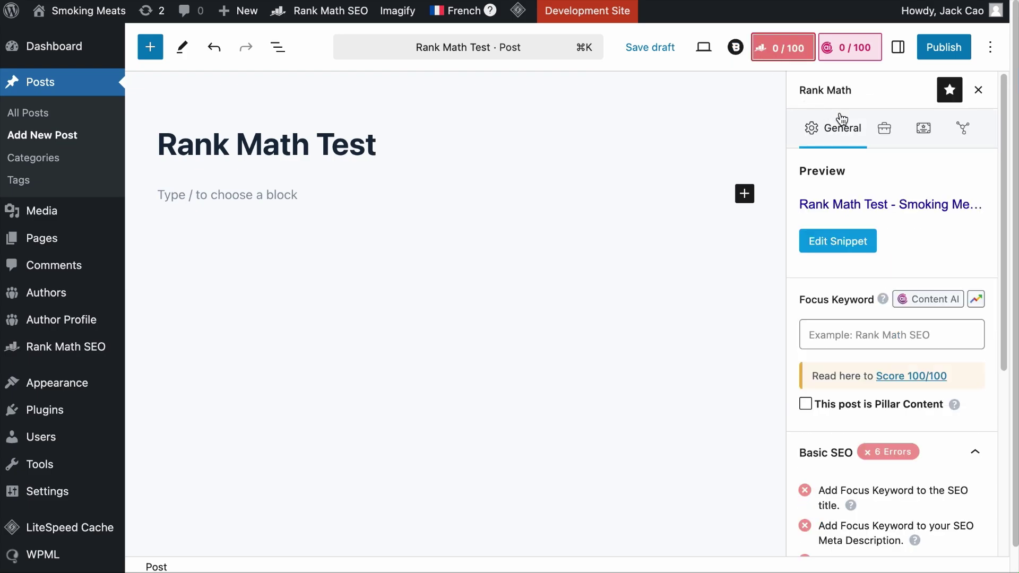
click(916, 132)
click(853, 327)
scroll(698, 347, down, 5)
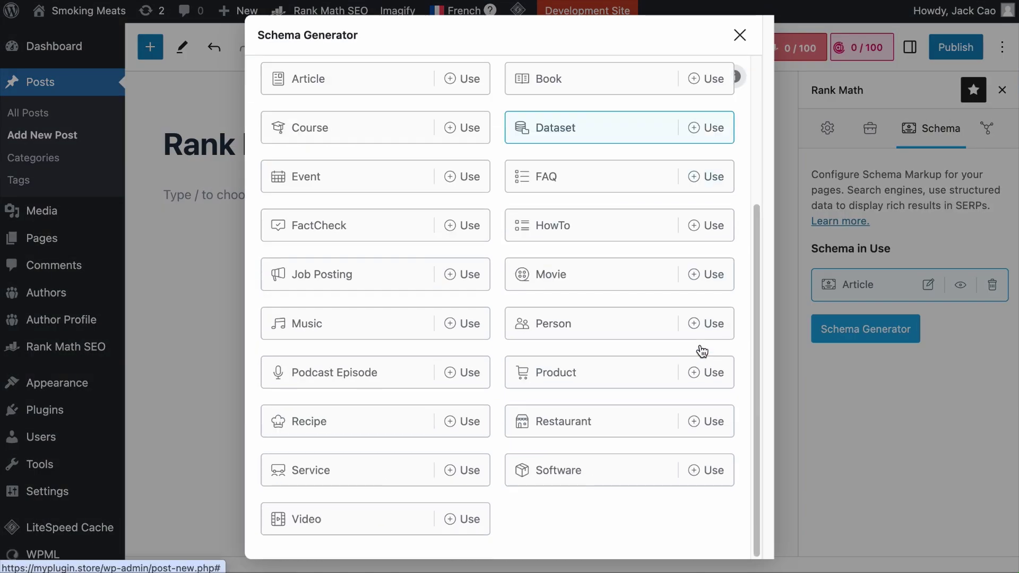
click(689, 481)
scroll(657, 423, down, 10)
scroll(605, 334, down, 3)
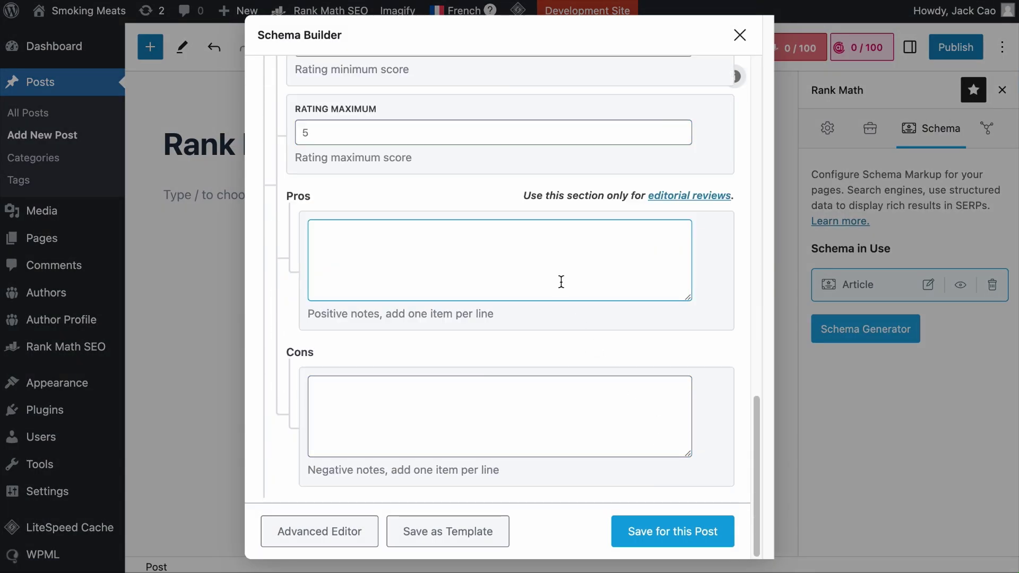
- Fill the Software schema's Pros and Cons test notes, save it for this post and publish
click(559, 277)
text(This is a test.)
click(426, 424)
click(677, 531)
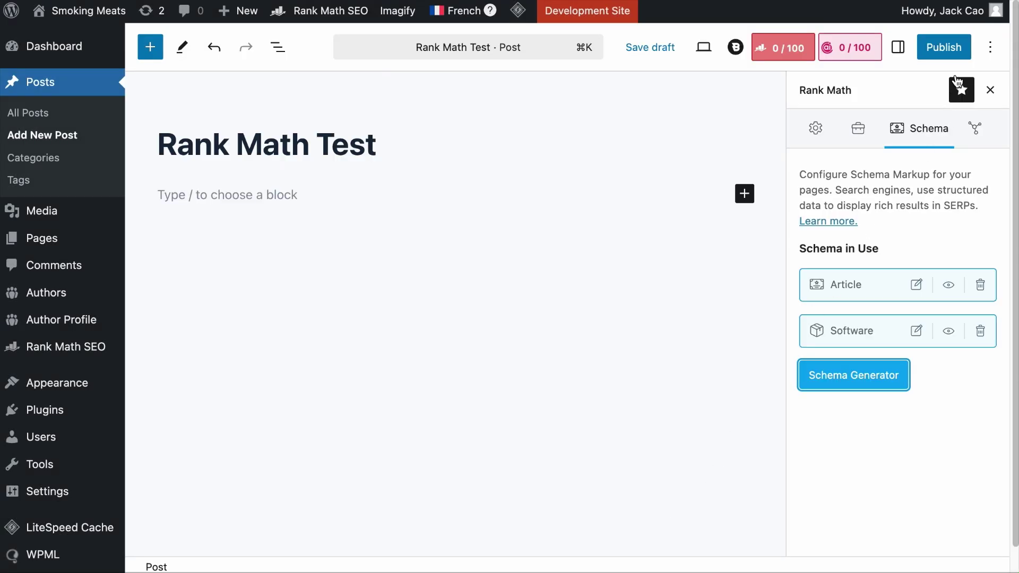
click(948, 47)
click(955, 47)
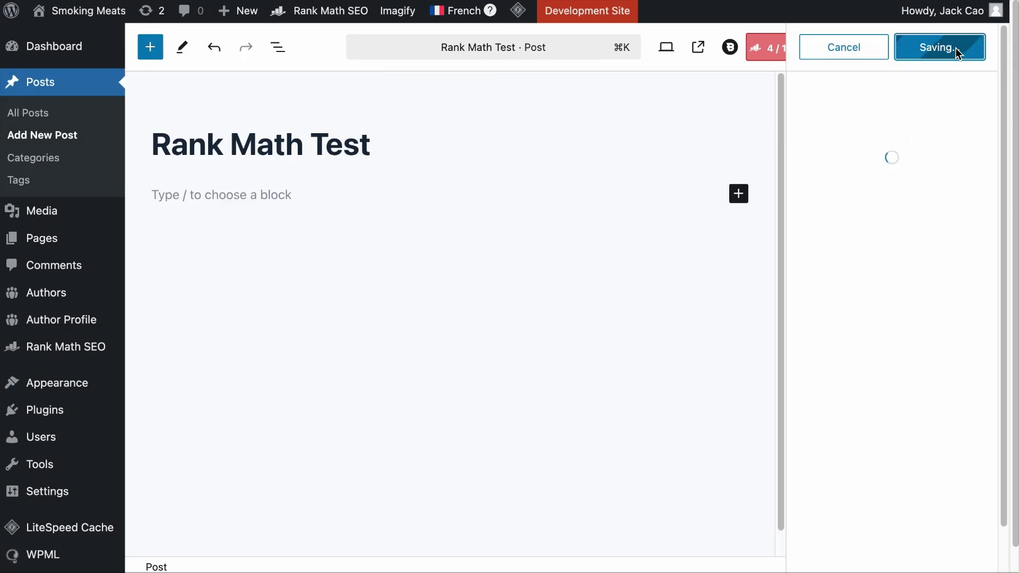
- From All Posts, visit Rank Math Test's translation editor and go back leaving the title unfilled
click(49, 117)
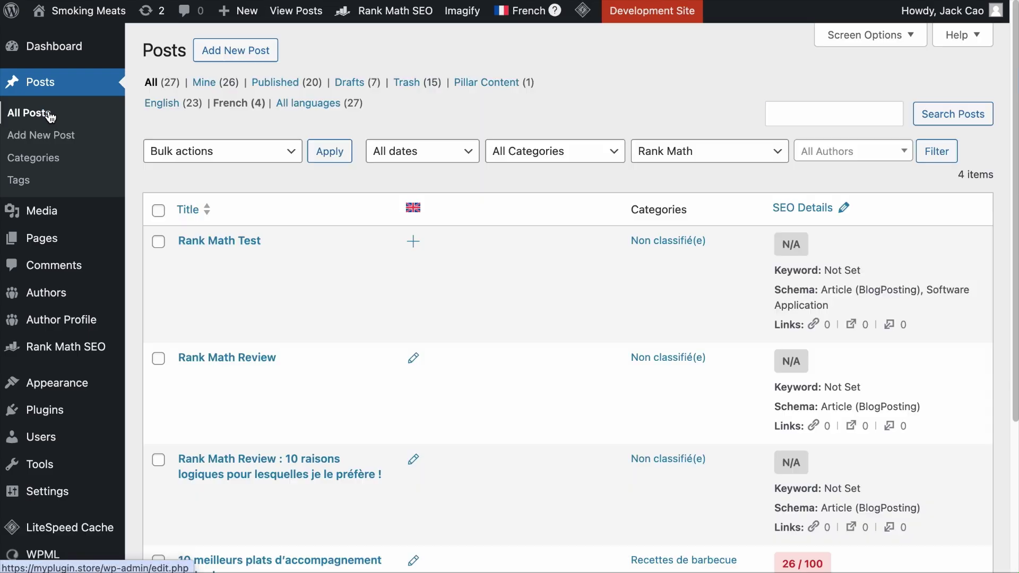
click(412, 242)
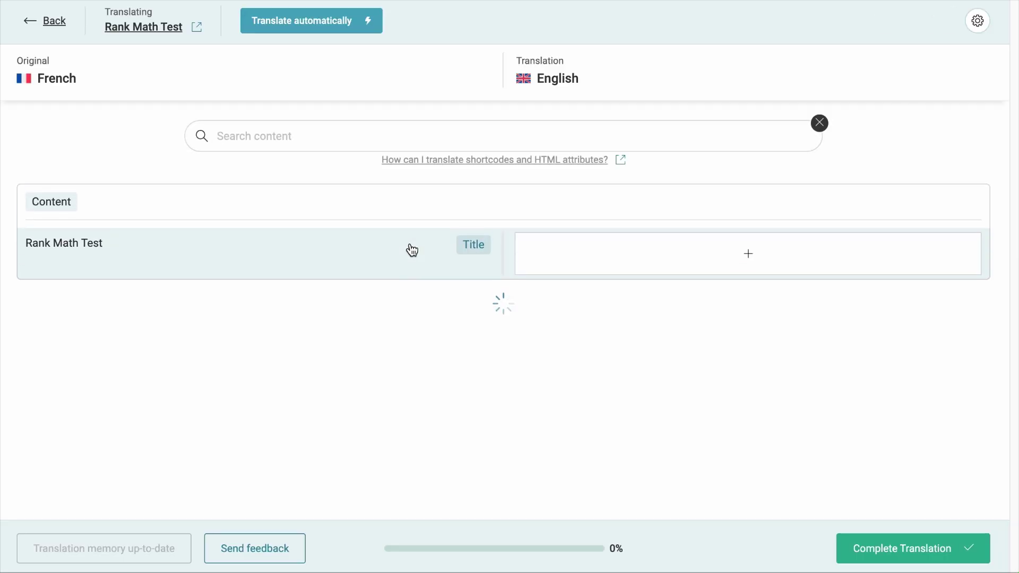
click(601, 252)
click(937, 555)
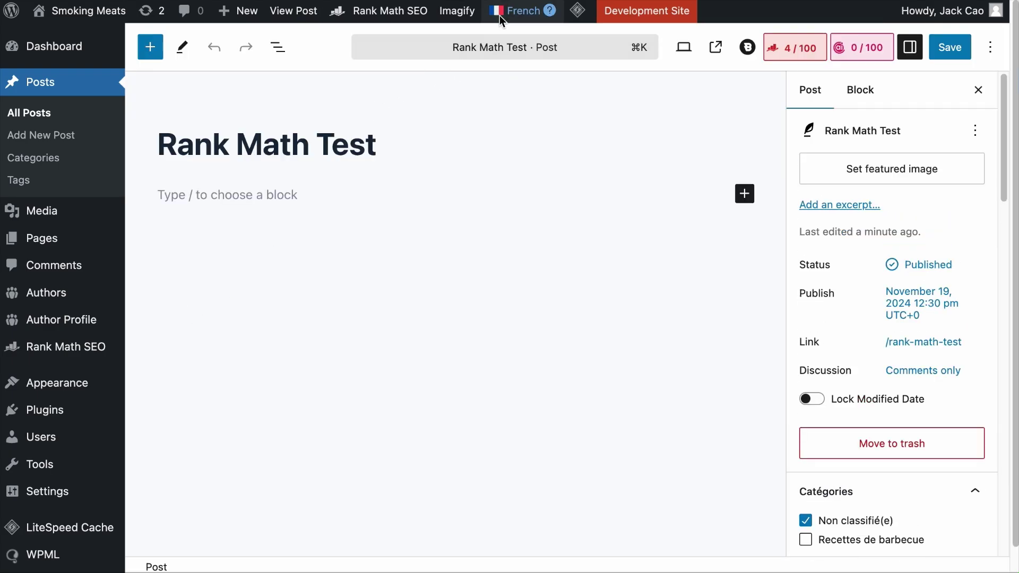
mouse_move(518, 10)
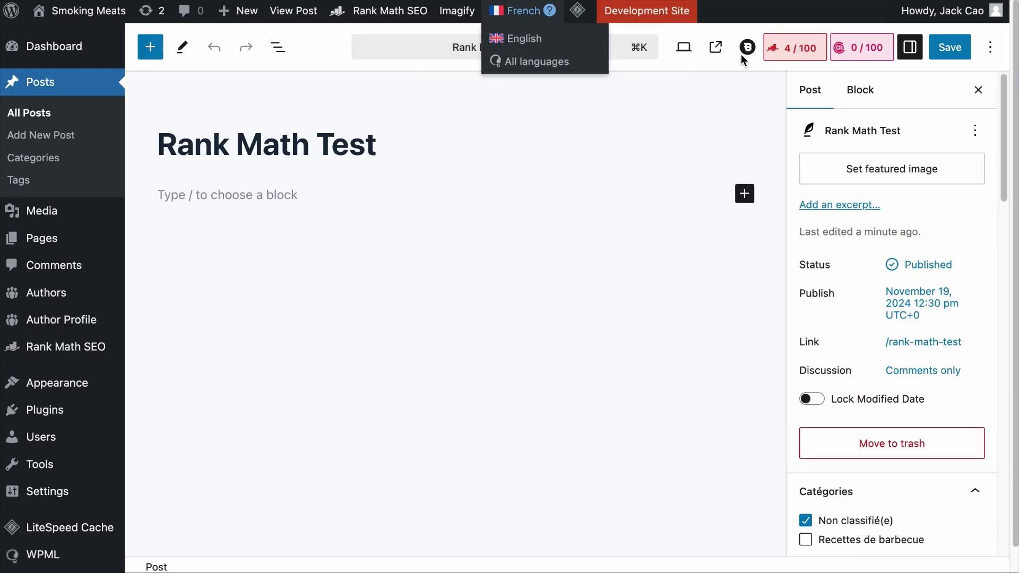
- Review the post's Software schema, then check its permalink shows the French /fr/ address
click(788, 46)
click(927, 136)
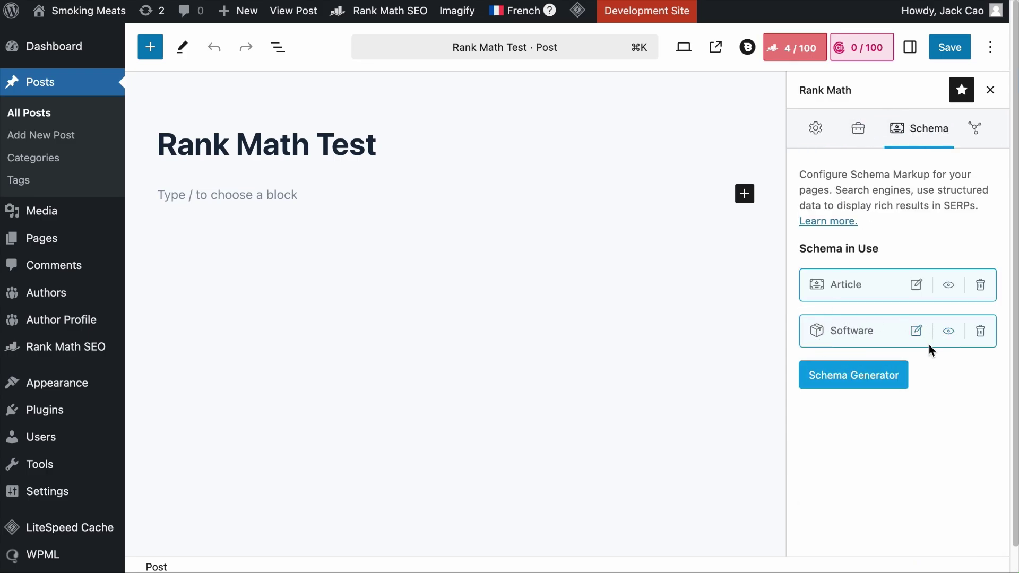
click(917, 331)
scroll(614, 304, down, 10)
scroll(614, 304, down, 3)
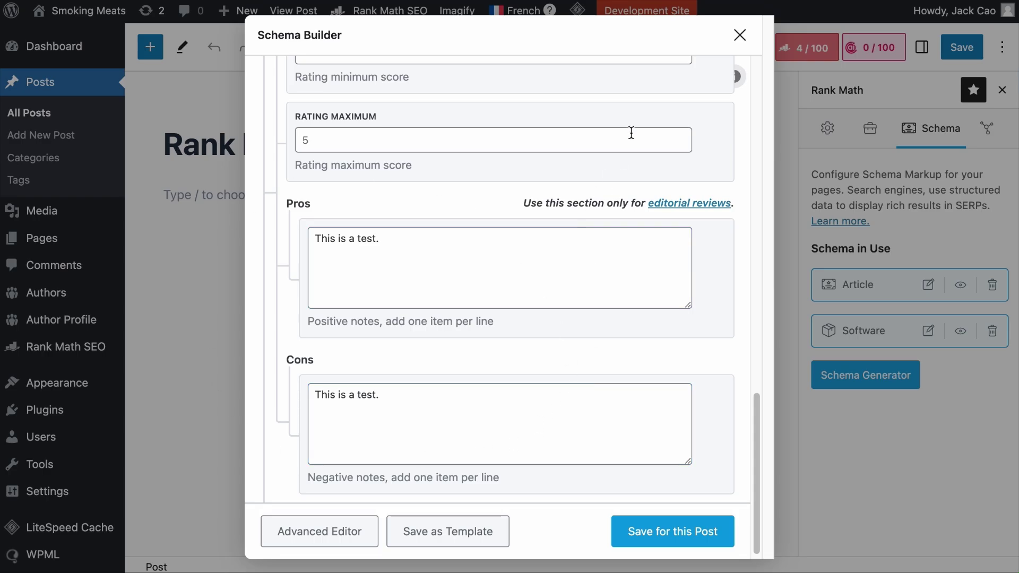
click(743, 35)
click(910, 48)
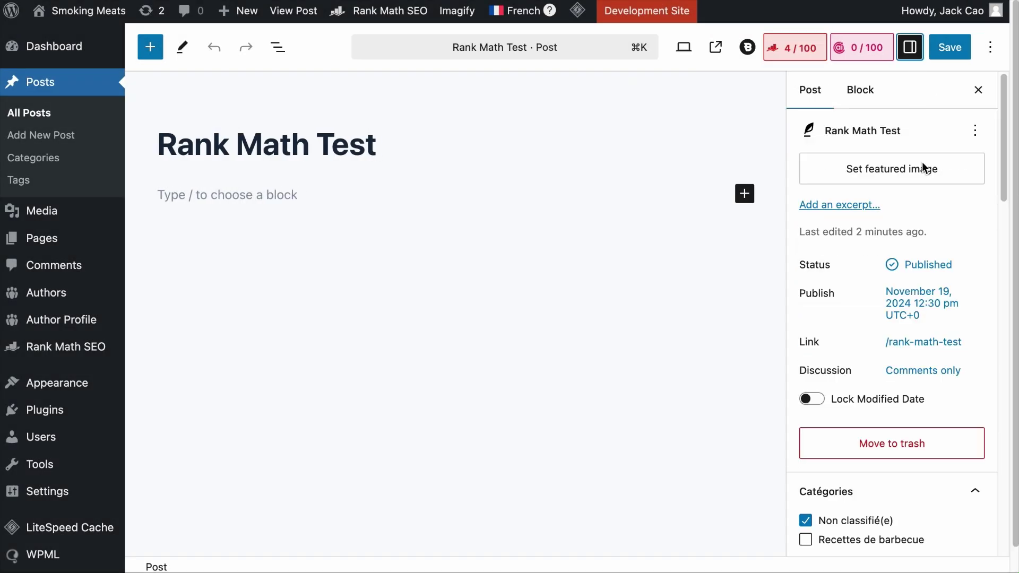
click(922, 345)
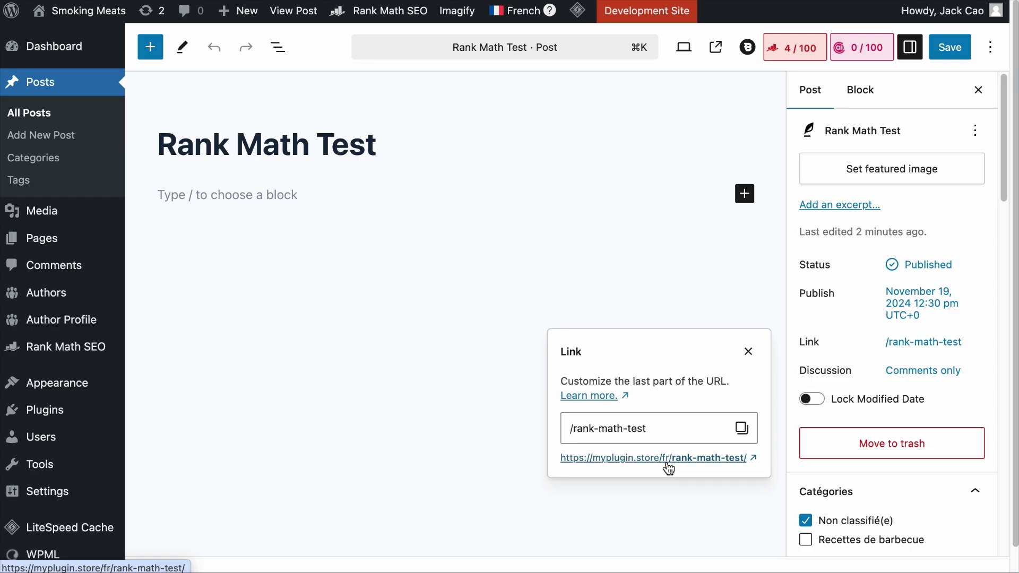
- Reopen the Software schema to review its Pros and Cons test notes
click(804, 41)
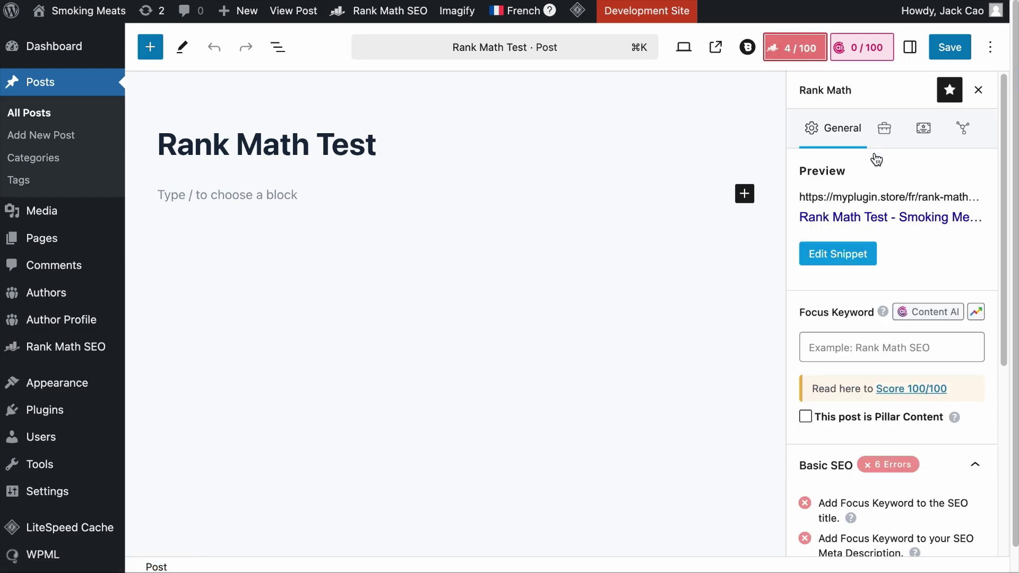
click(924, 128)
click(917, 332)
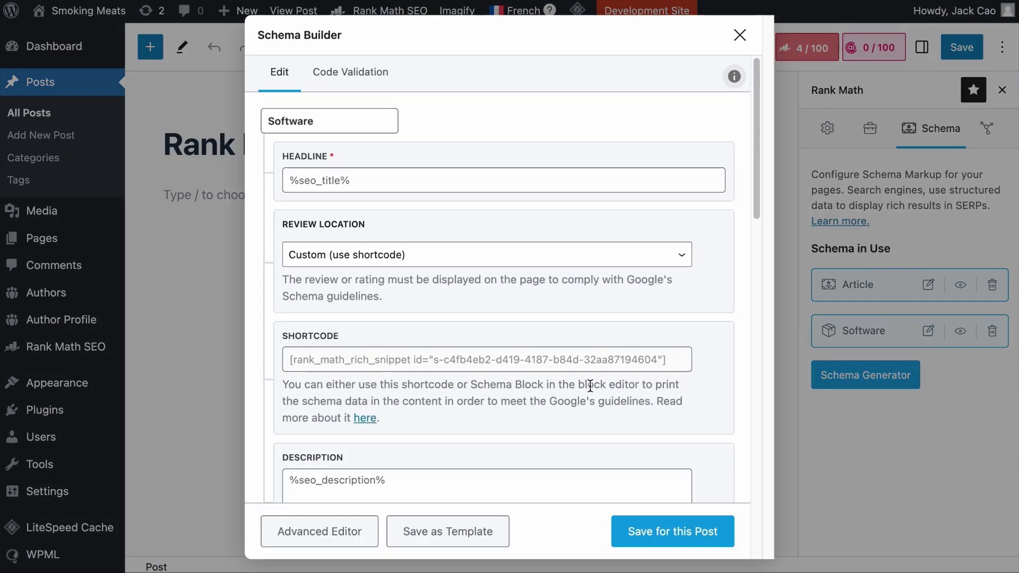
scroll(590, 385, down, 4)
scroll(591, 386, down, 4)
scroll(590, 387, down, 4)
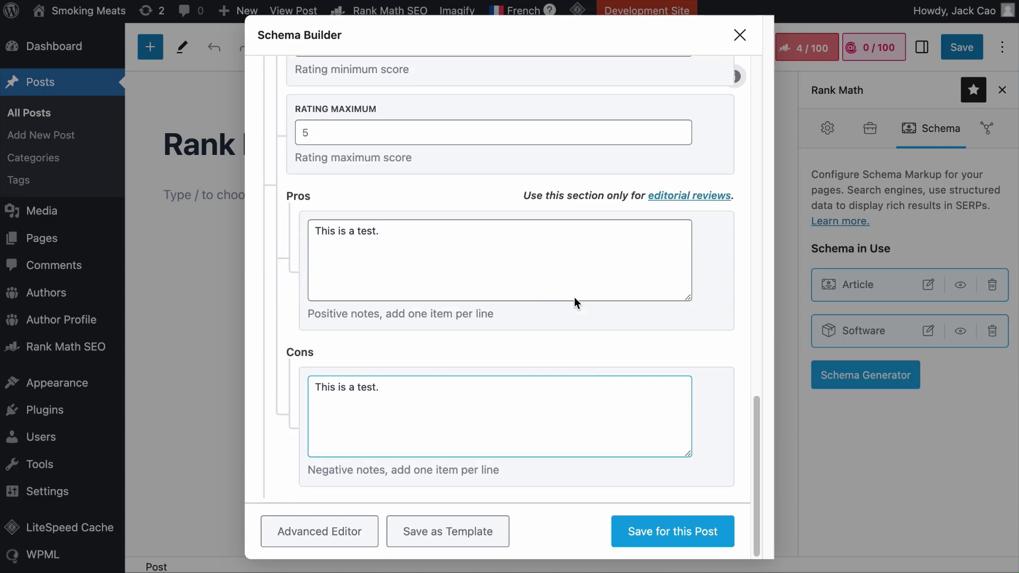